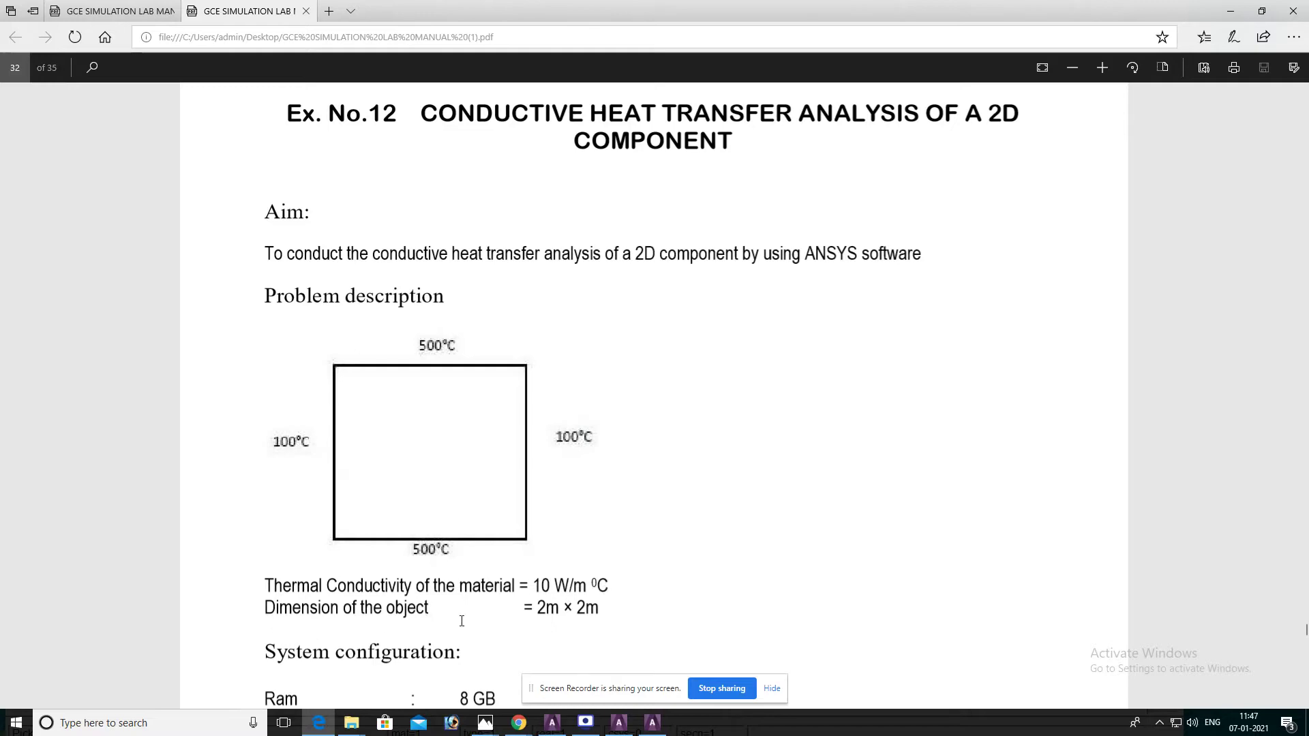
- Scroll the lab manual down to page 32's Procedure and Preprocessing steps
scroll(590, 609, "down", 2)
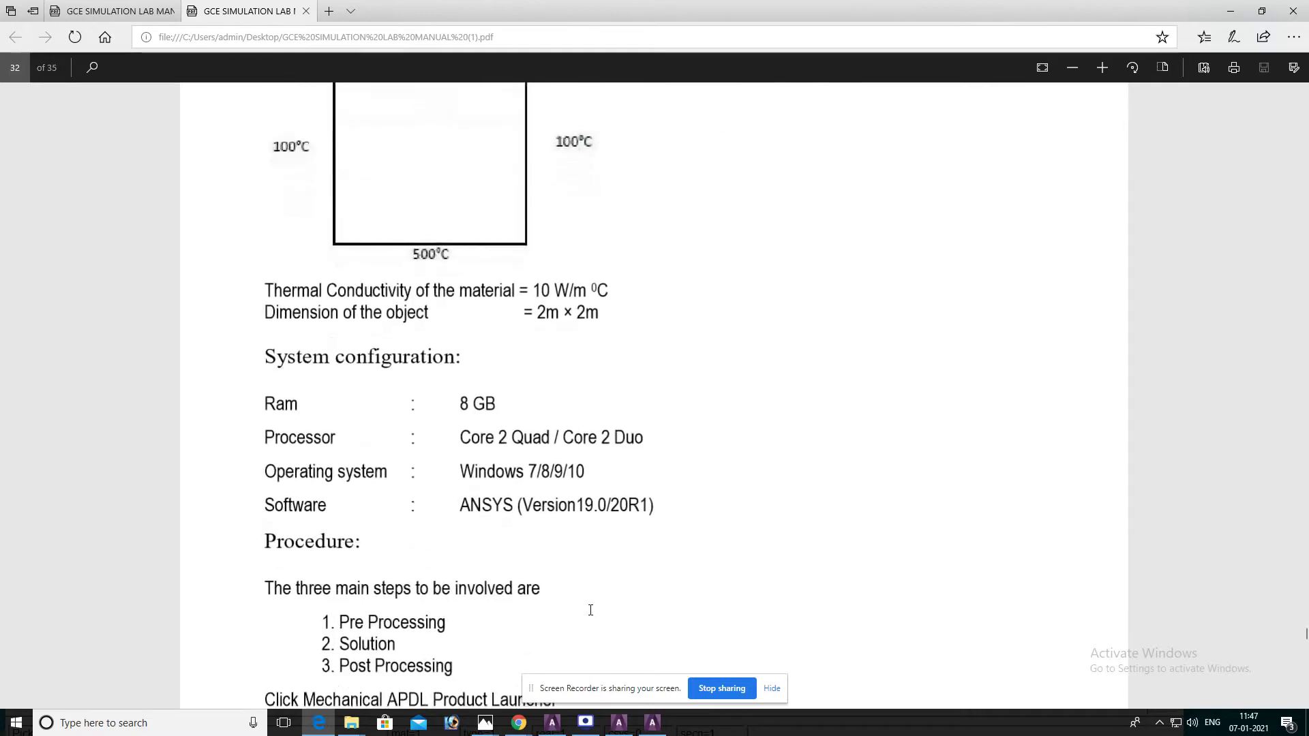
scroll(591, 612, "down", 6)
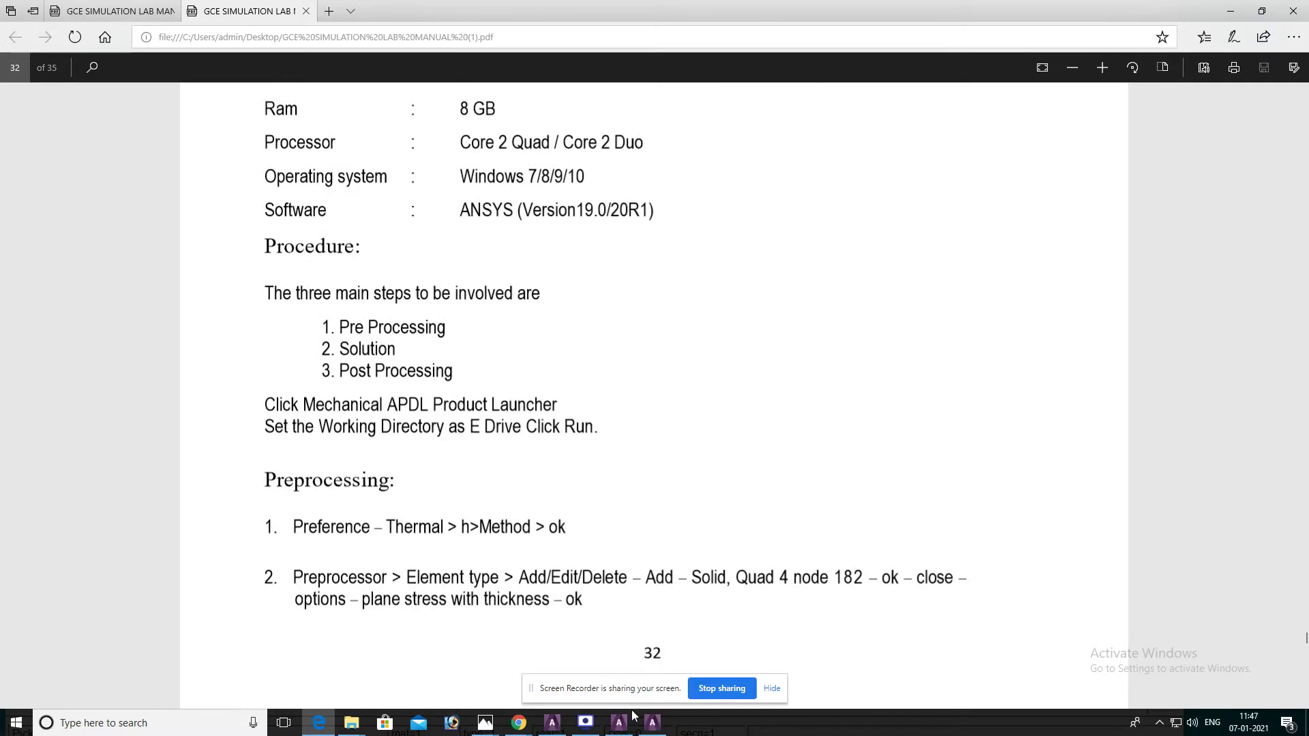
- In ANSYS, set the discipline preferences to Thermal only
left_click(651, 721)
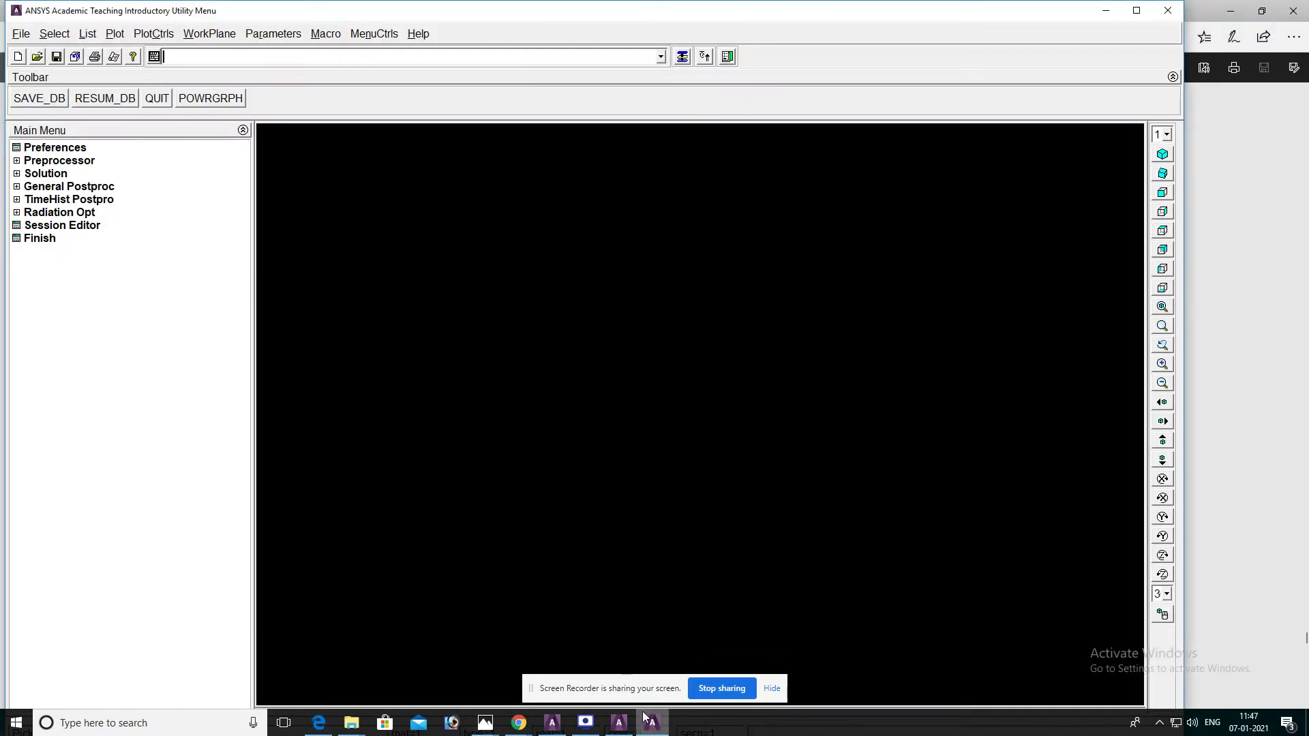
left_click(60, 150)
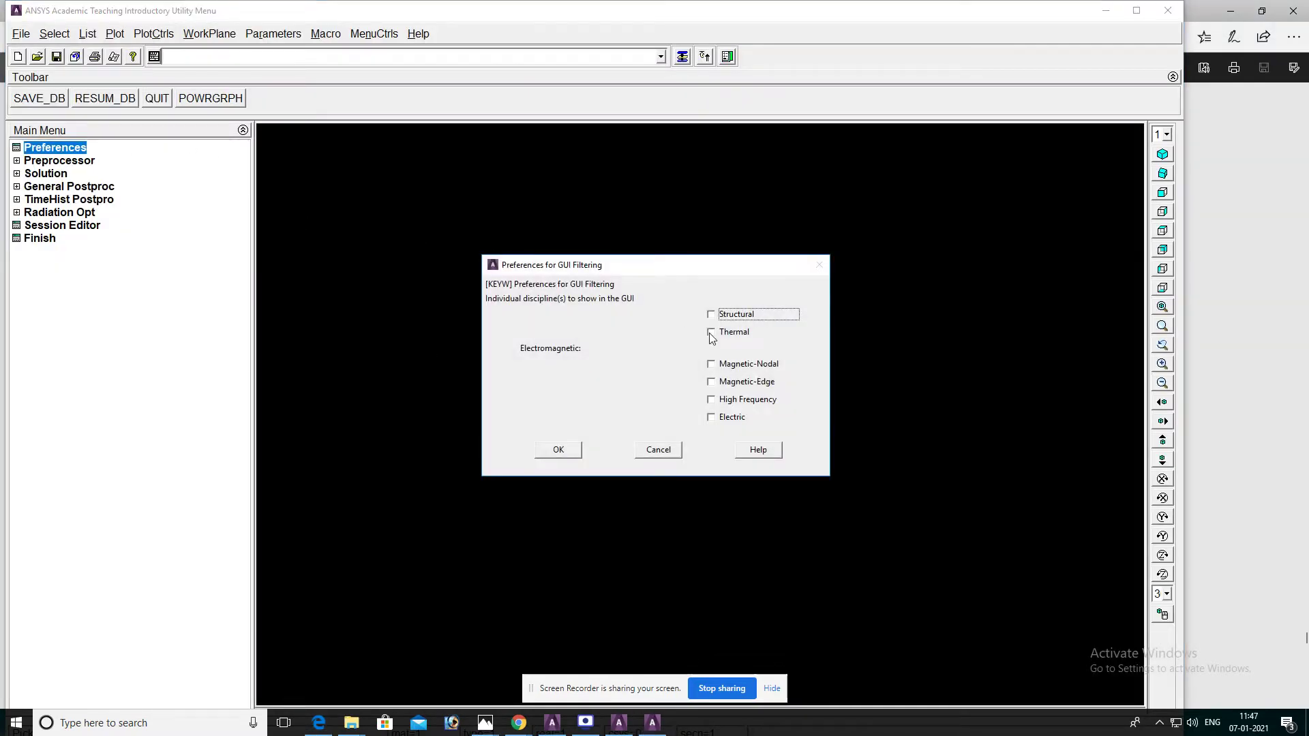
left_click(711, 333)
left_click(559, 450)
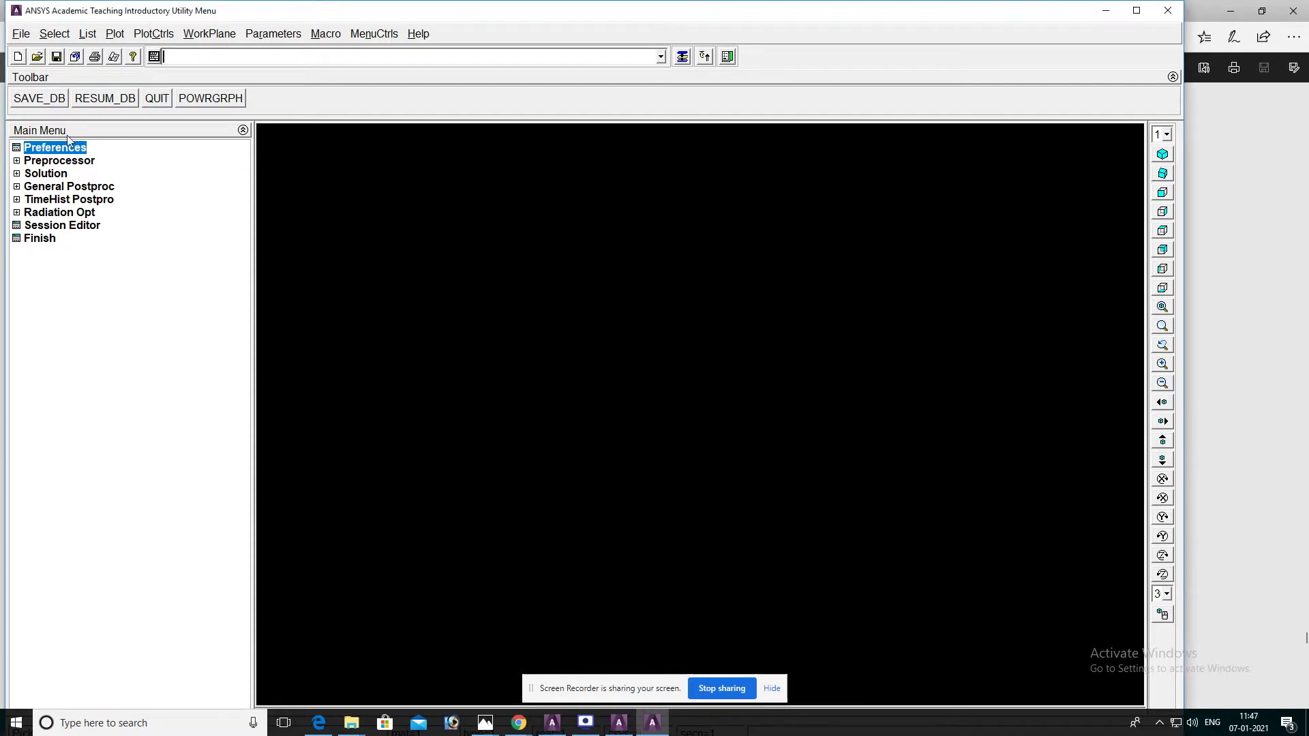
- Define element type 1 as Solid Quad 4node 55 (PLANE55) with K3 set to Plane Thickness
left_click(50, 161)
left_click(64, 174)
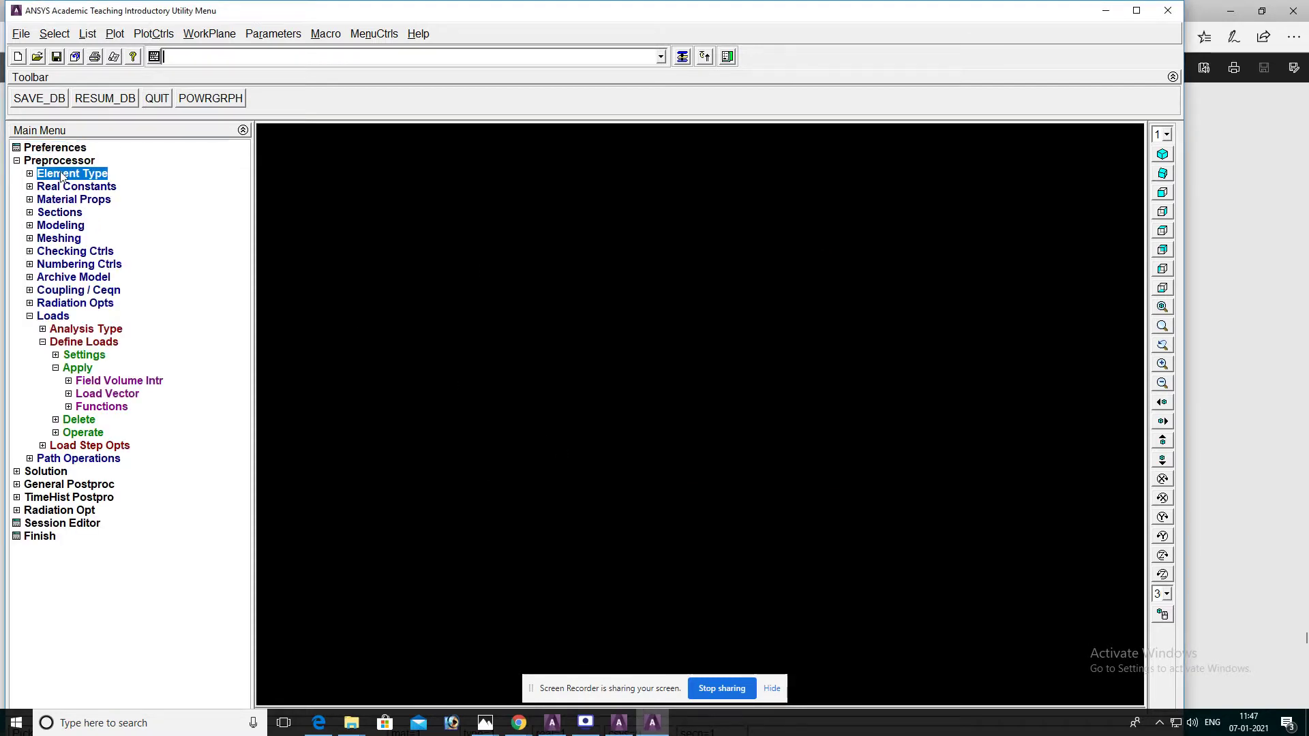
left_click(71, 186)
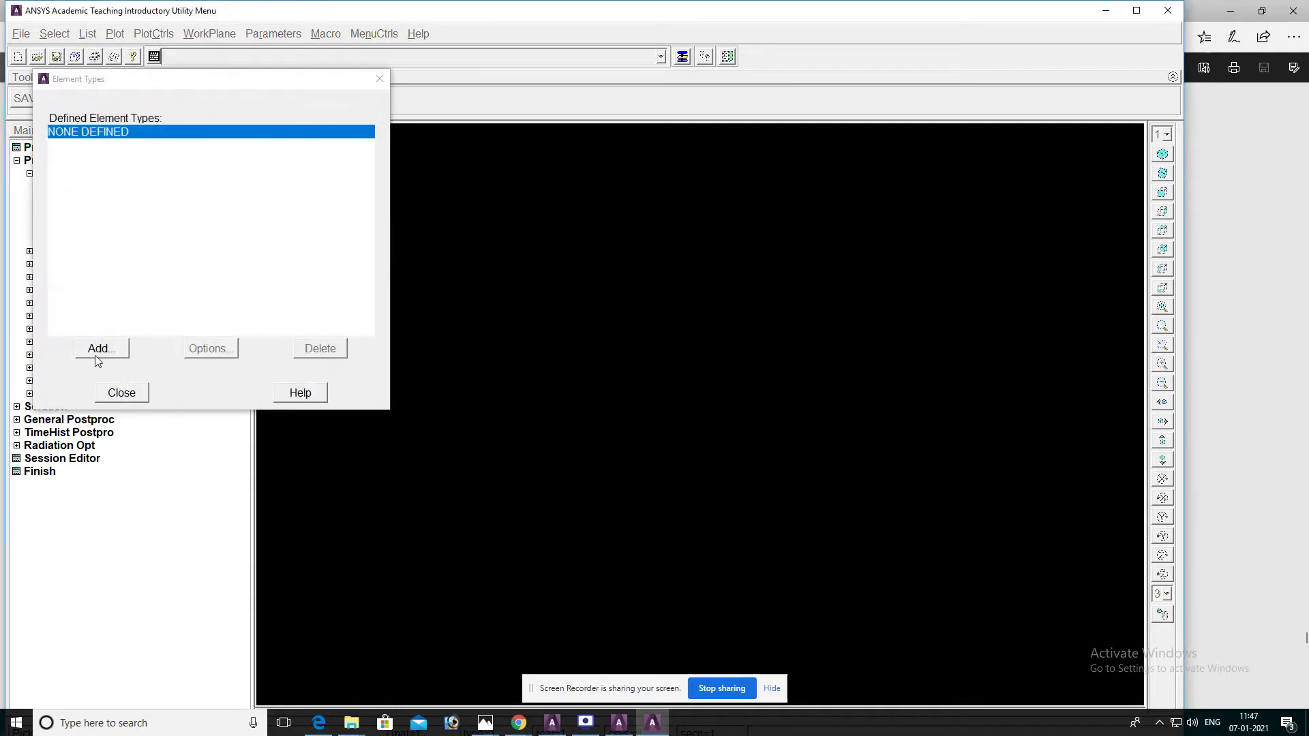
left_click(100, 349)
left_click(687, 347)
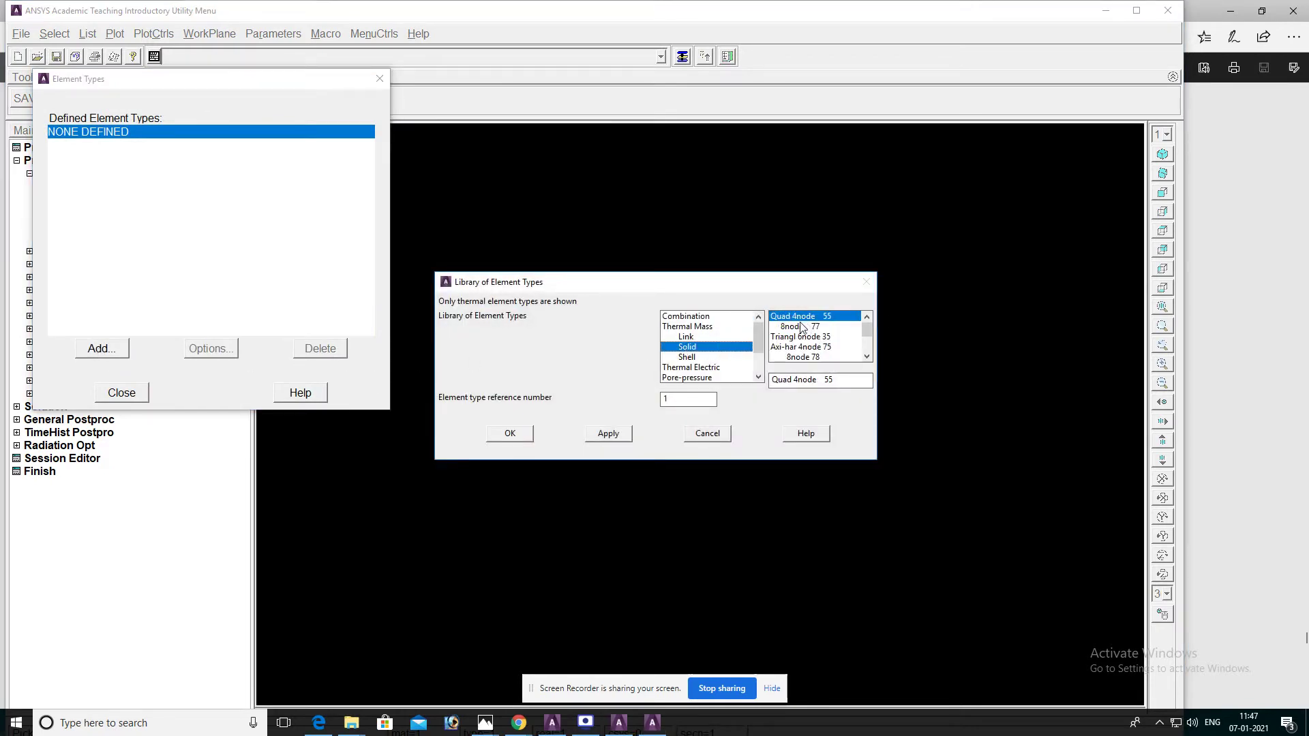
left_click(514, 435)
left_click(210, 348)
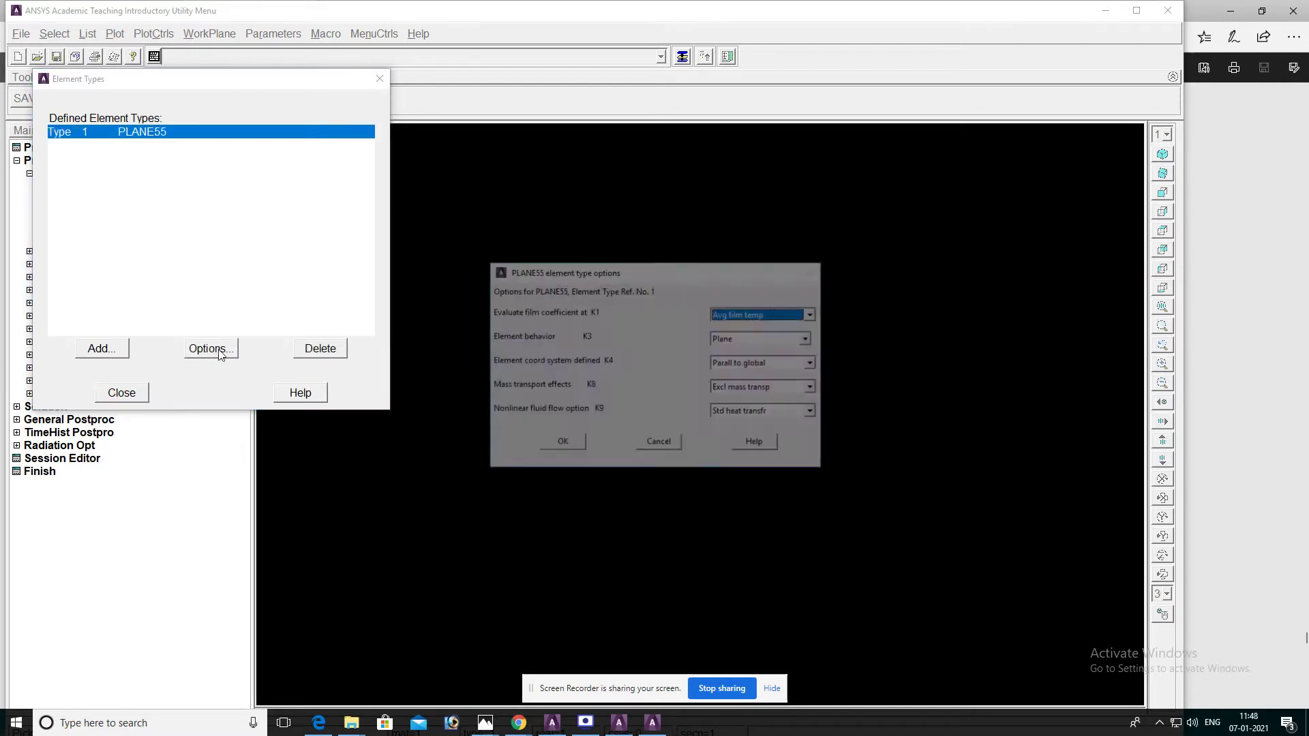
left_click(762, 339)
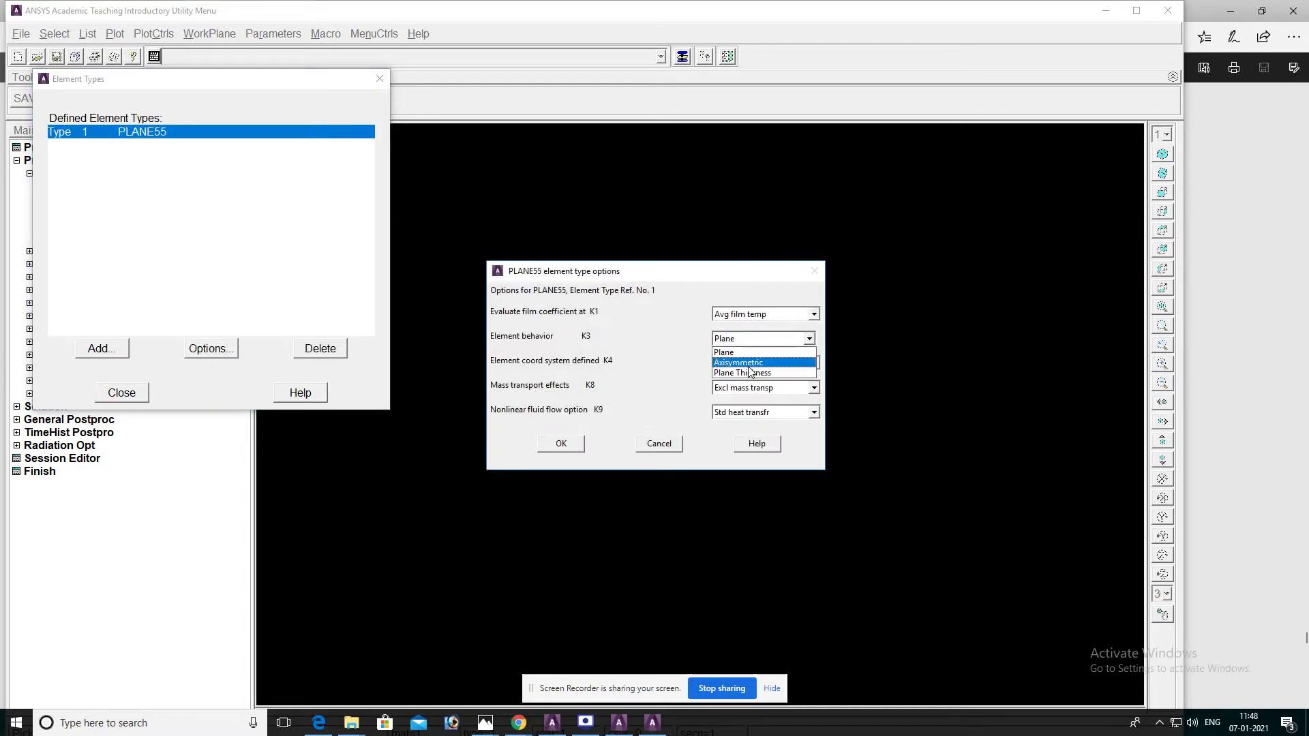
left_click(746, 374)
left_click(554, 447)
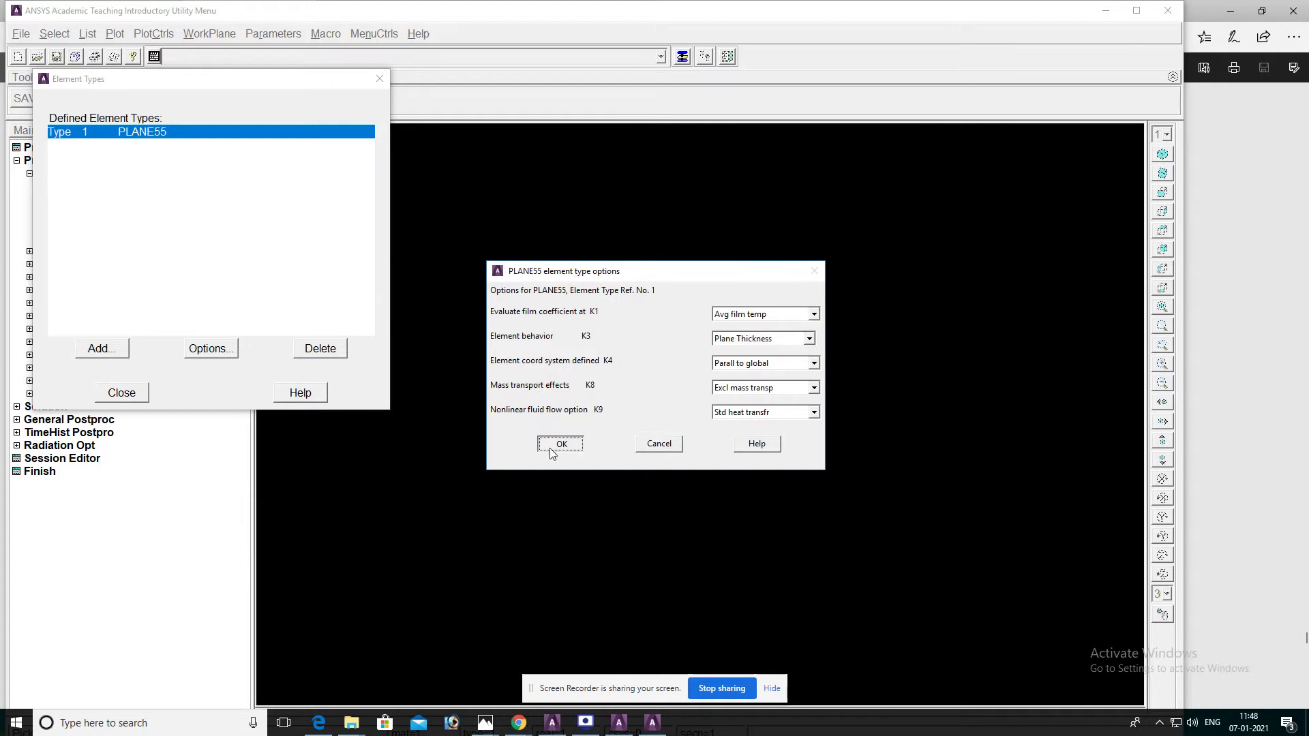
left_click(120, 393)
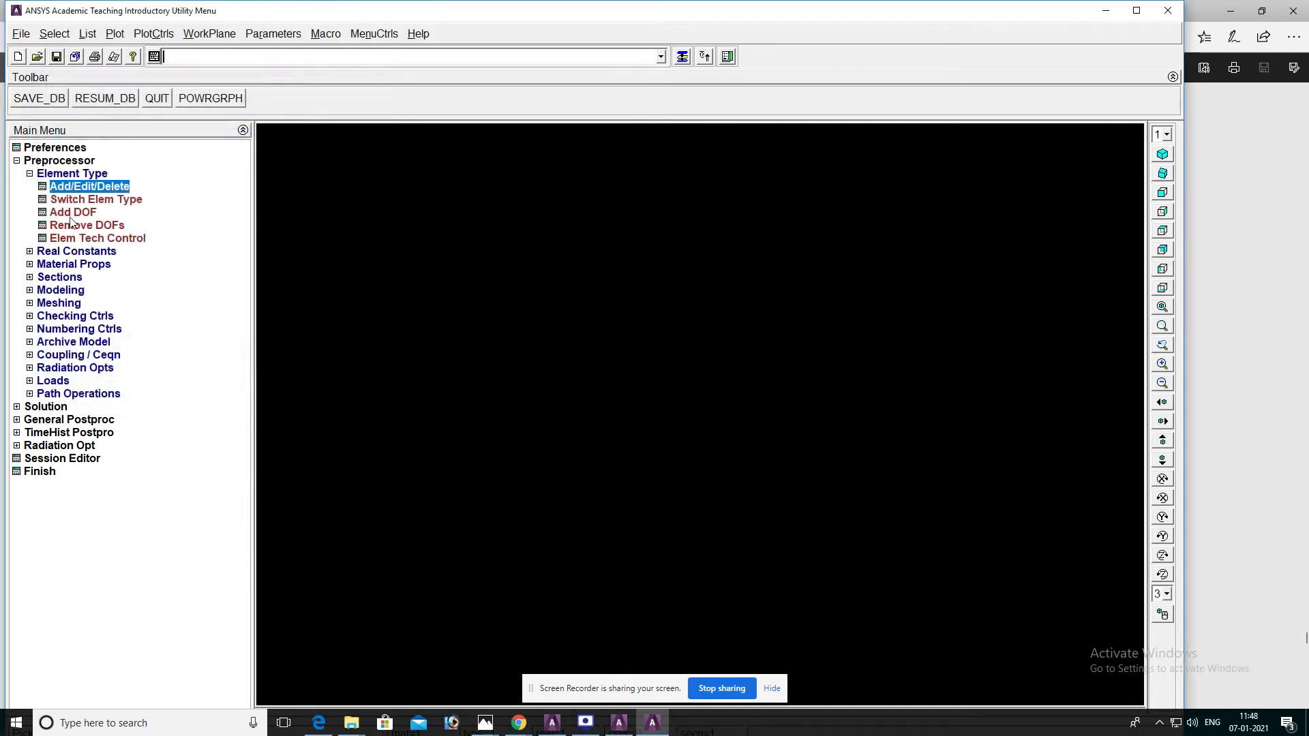
- Add real constant set 1 for PLANE55 with thickness THICK = 10
left_click(63, 252)
left_click(86, 199)
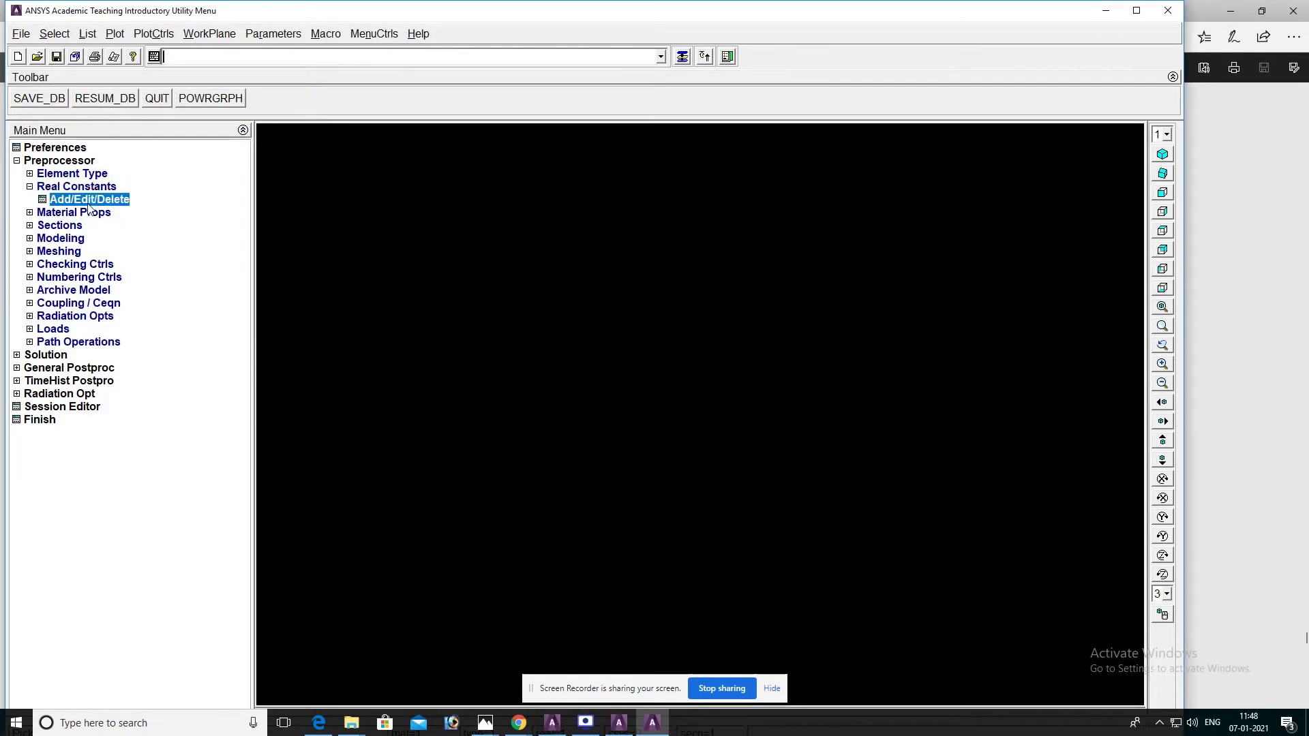
left_click(71, 297)
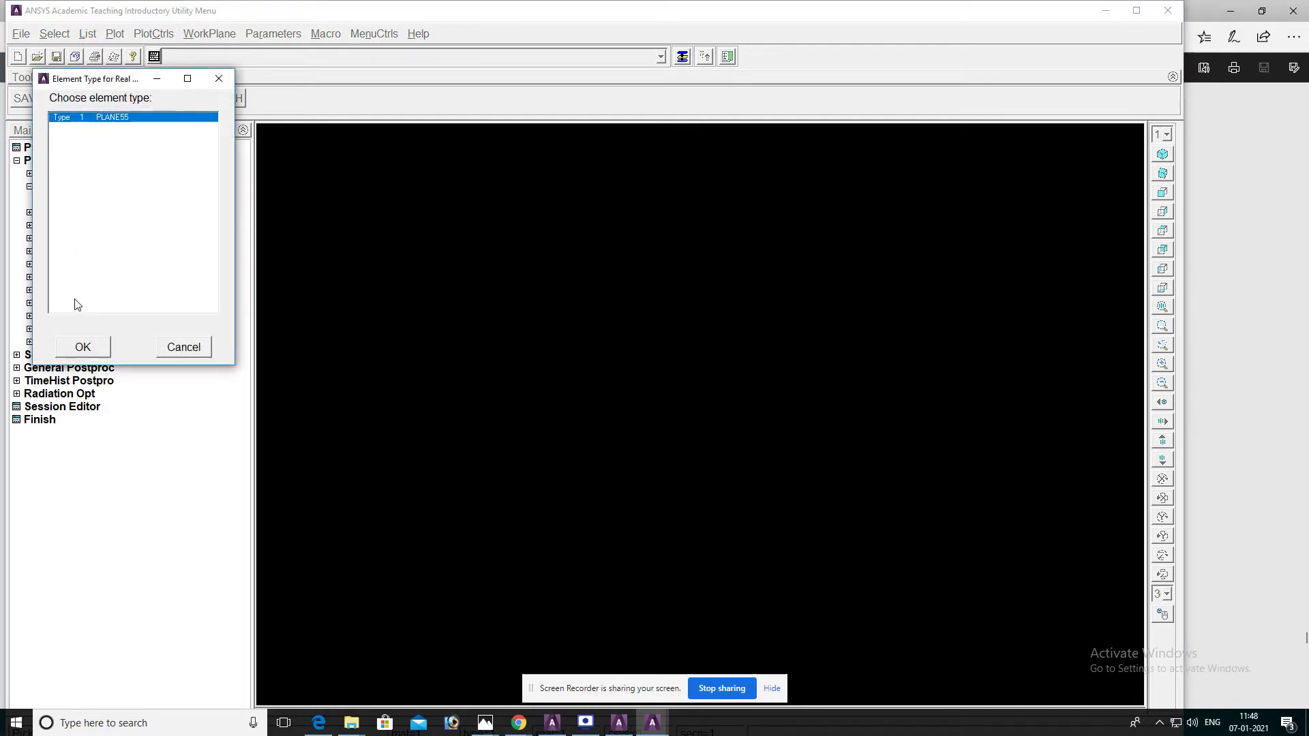
left_click(80, 346)
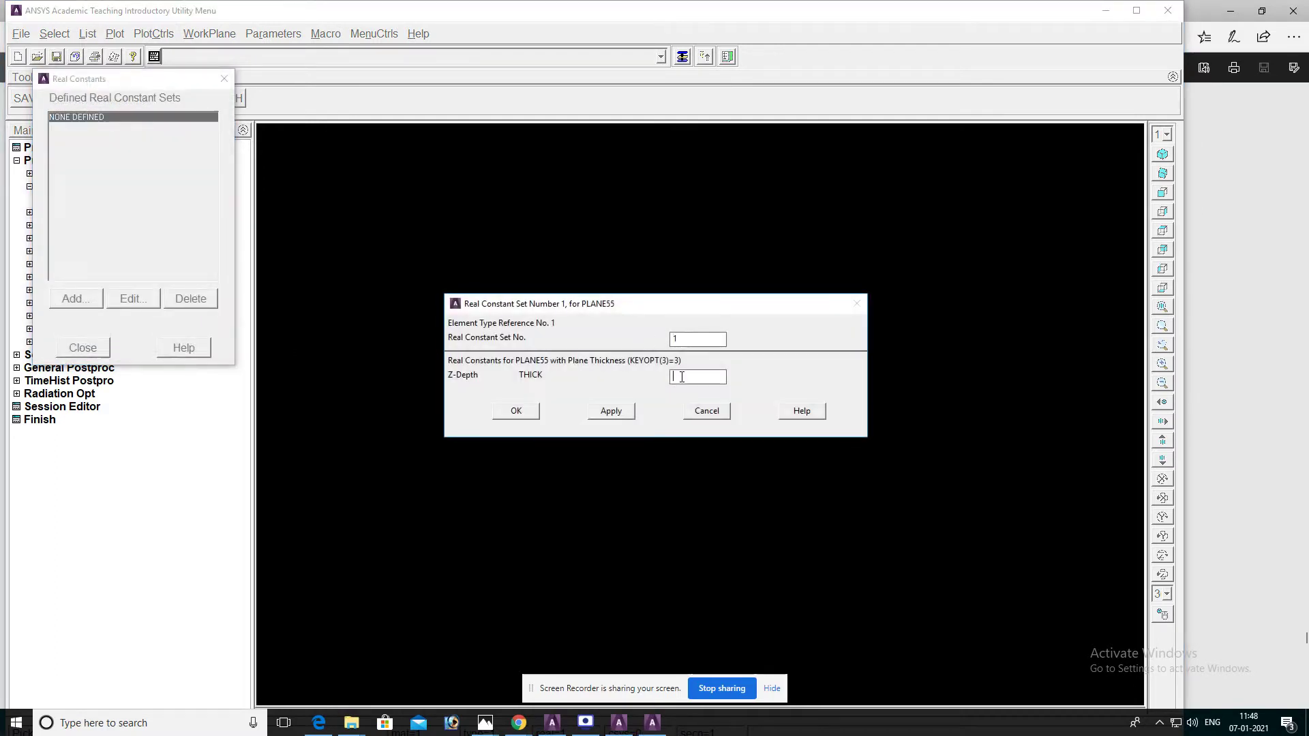
type("10")
left_click(510, 413)
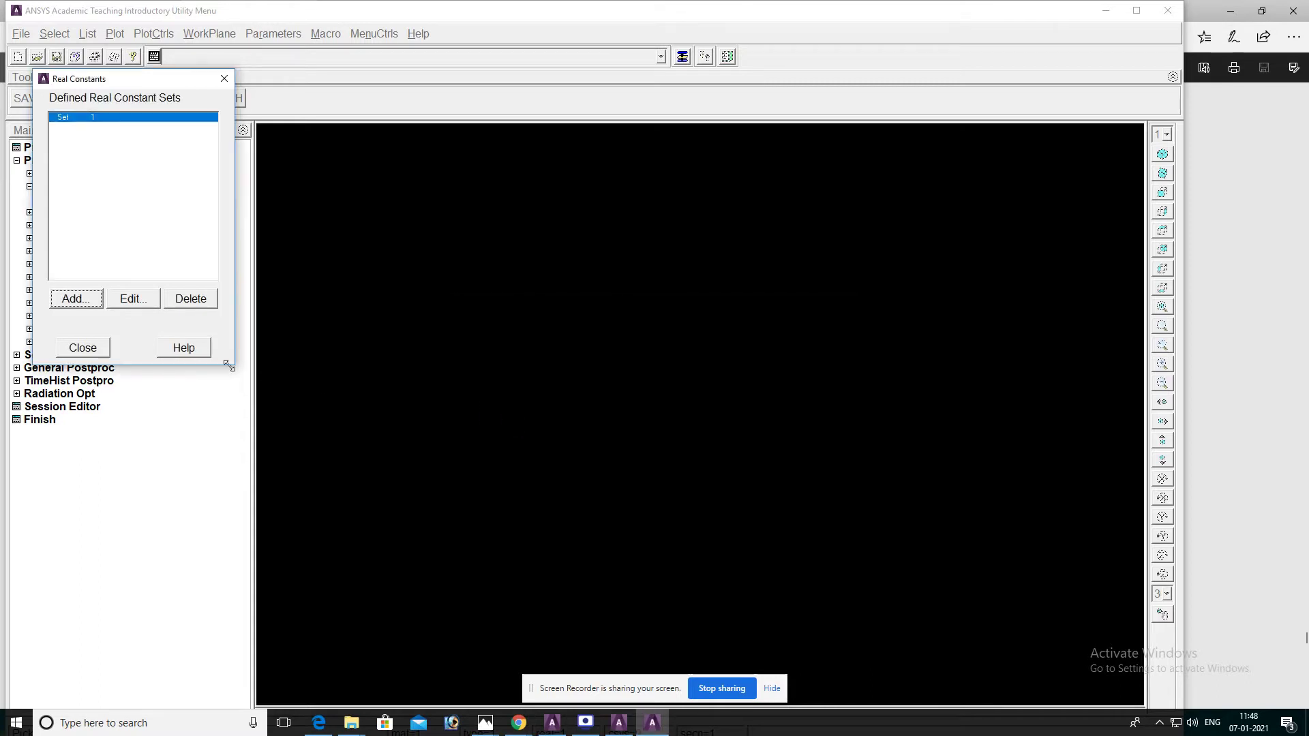
left_click(81, 348)
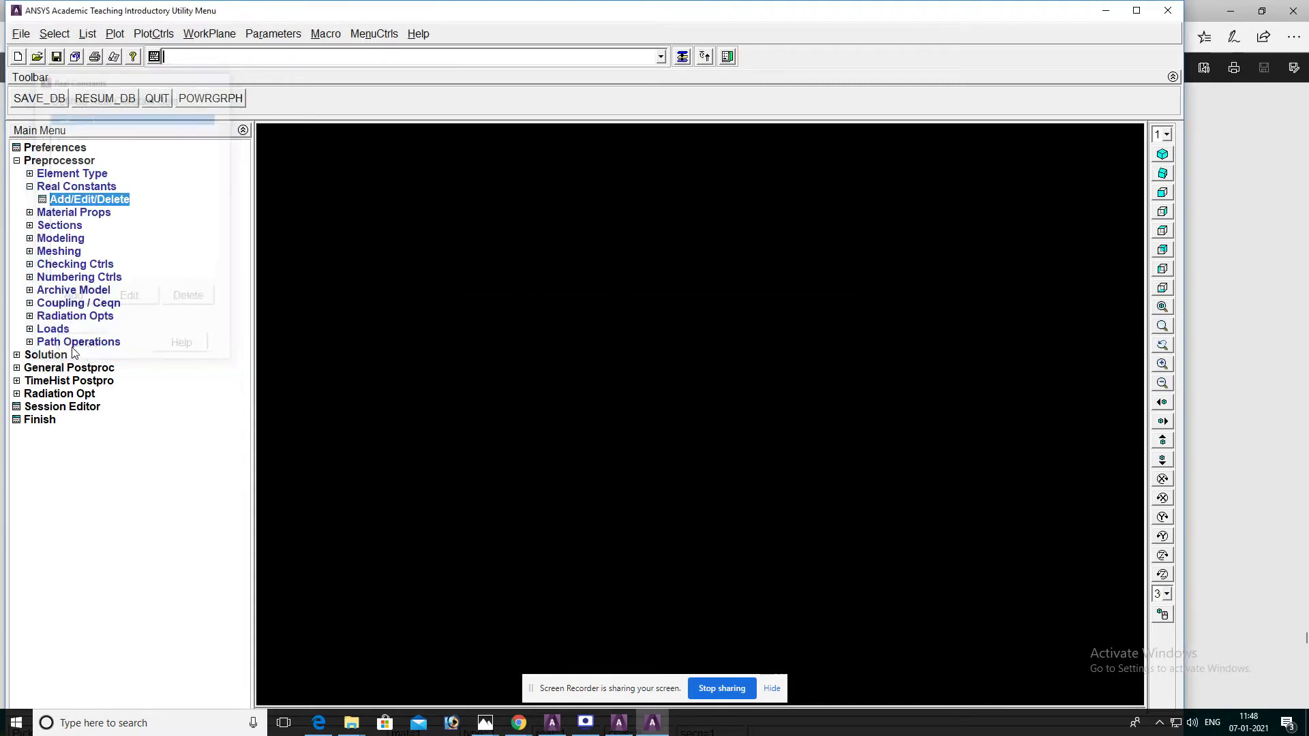
- Give material 1 an isotropic thermal conductivity KXX of 10
left_click(78, 214)
left_click(101, 252)
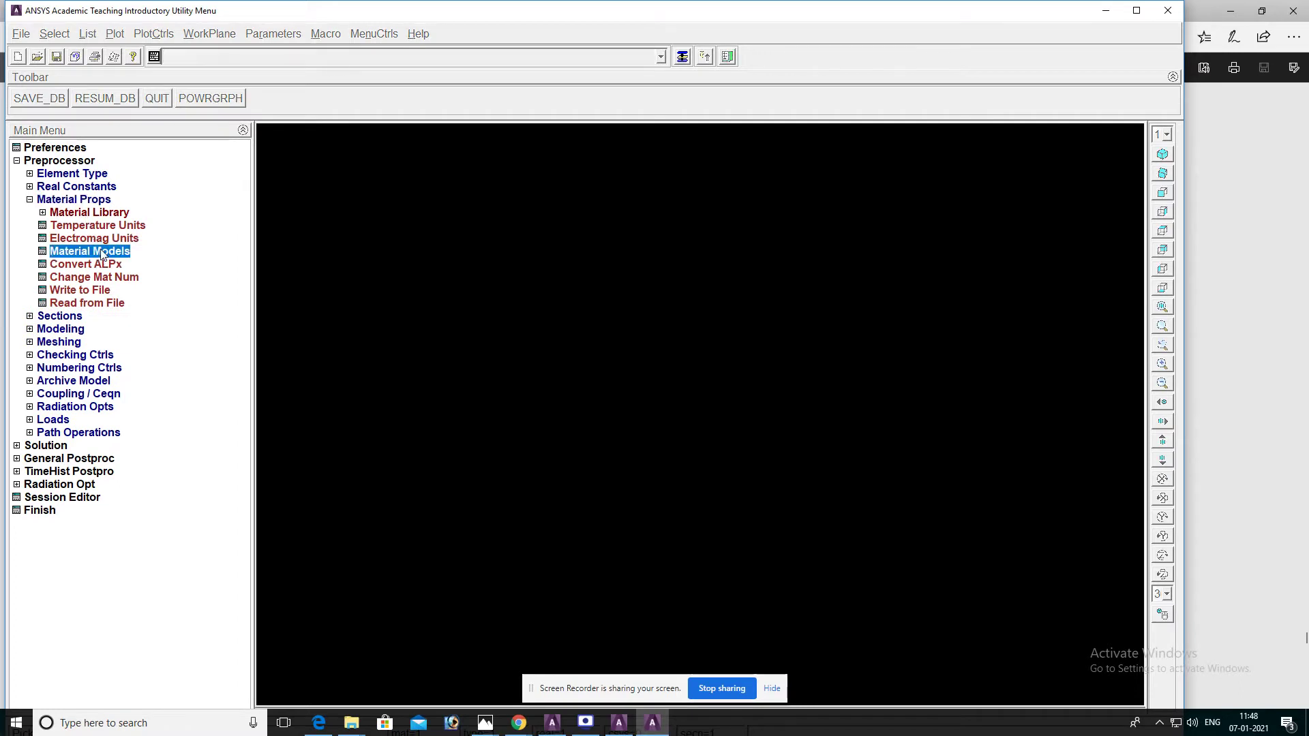
double_click(681, 340)
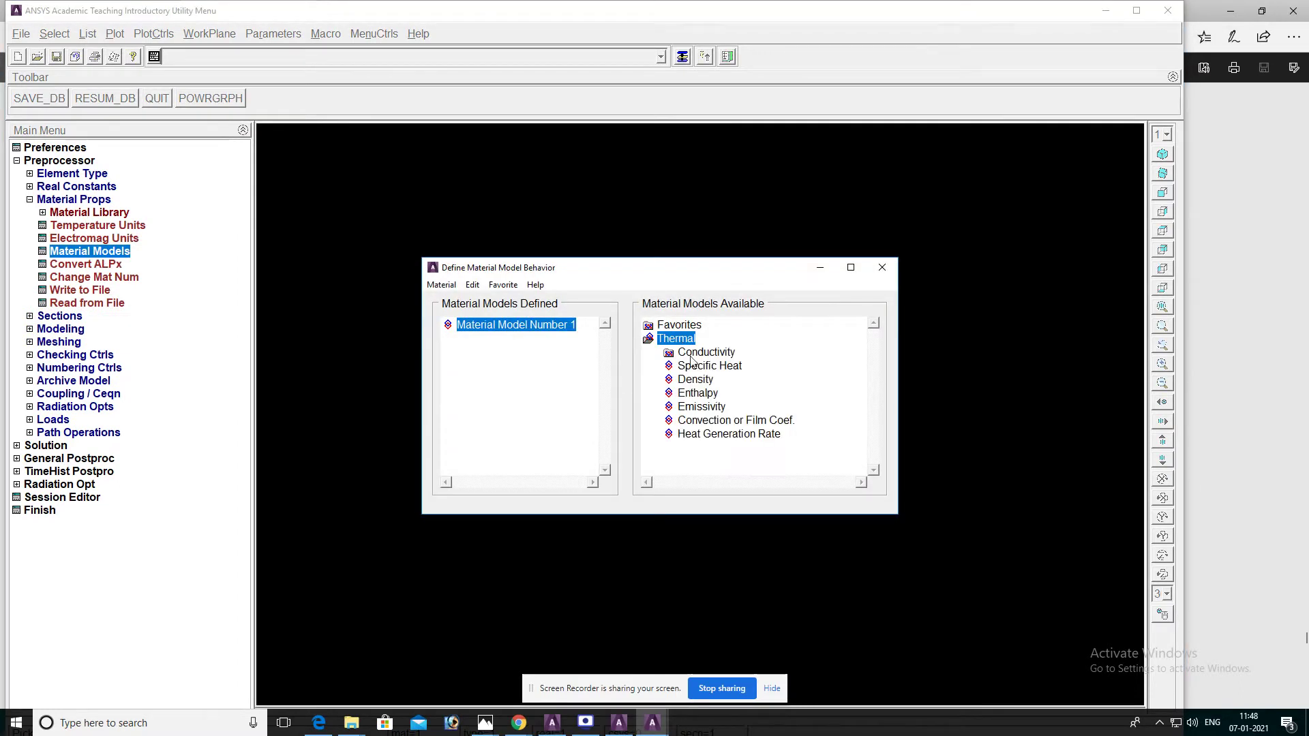
double_click(691, 355)
double_click(706, 372)
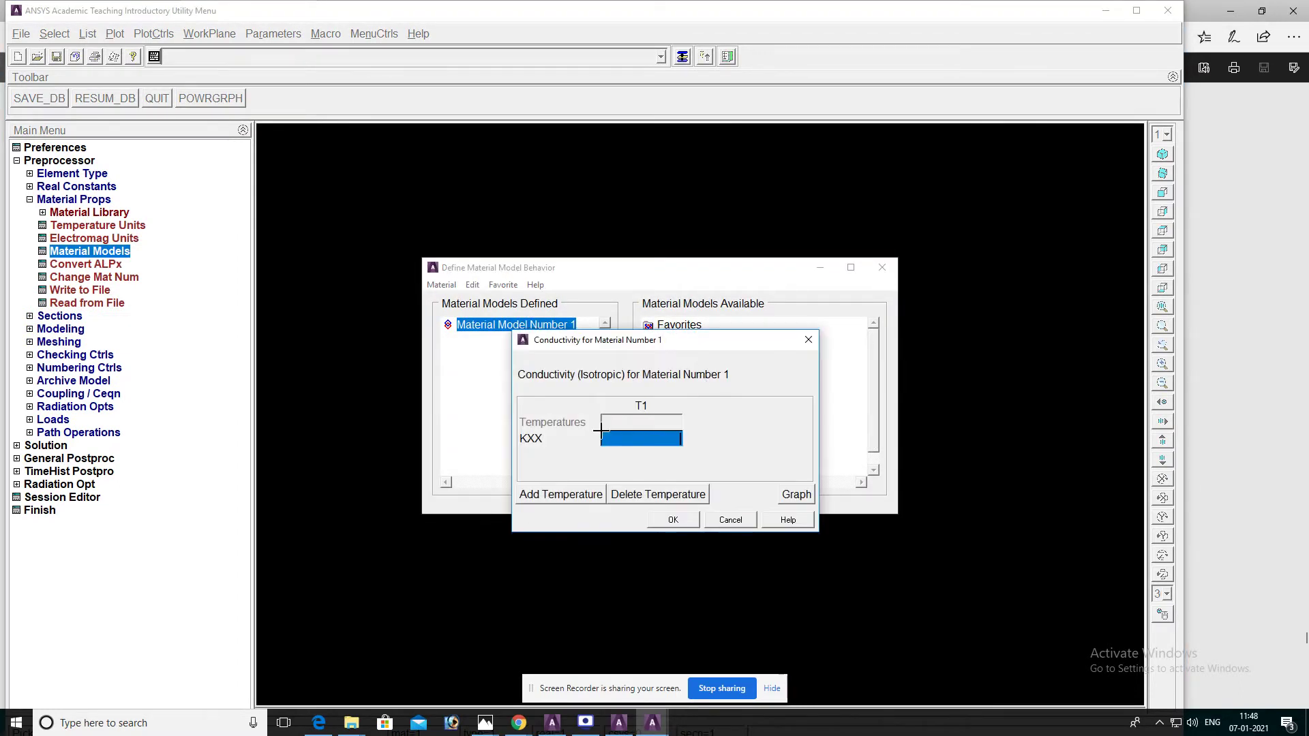
type("10")
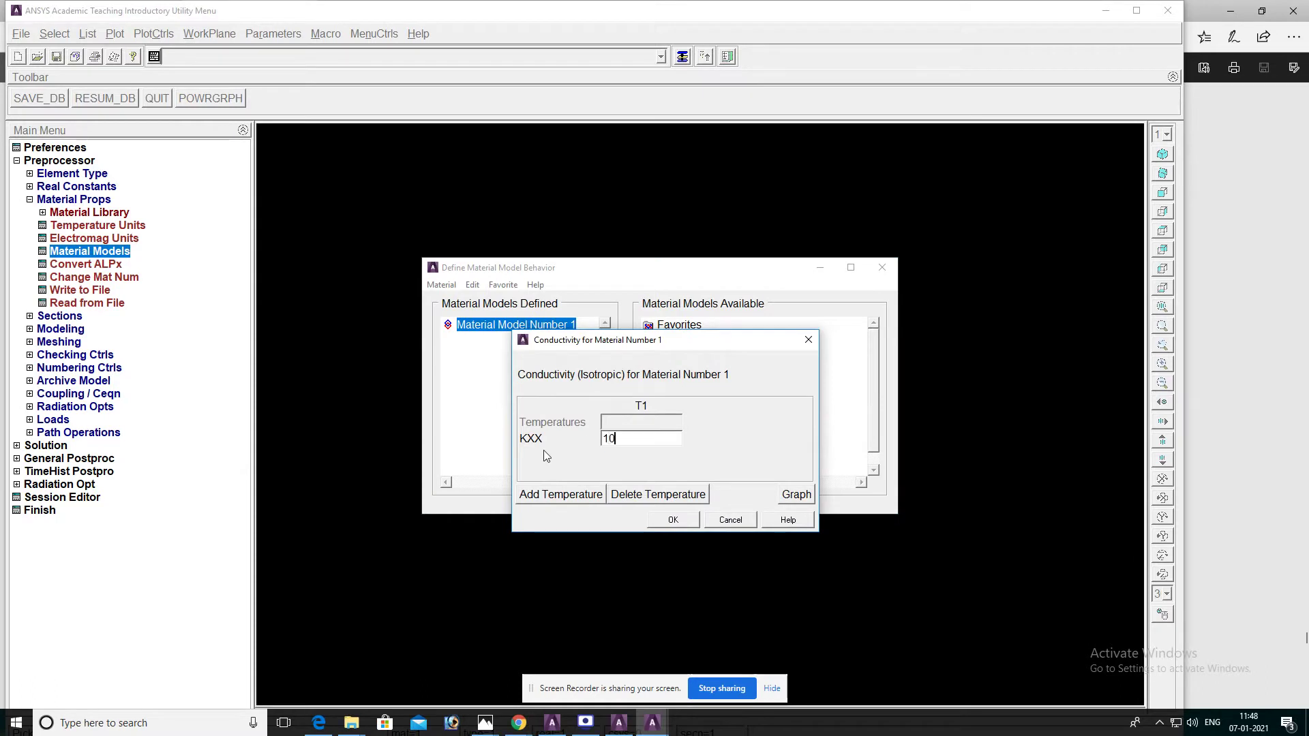
left_click(673, 519)
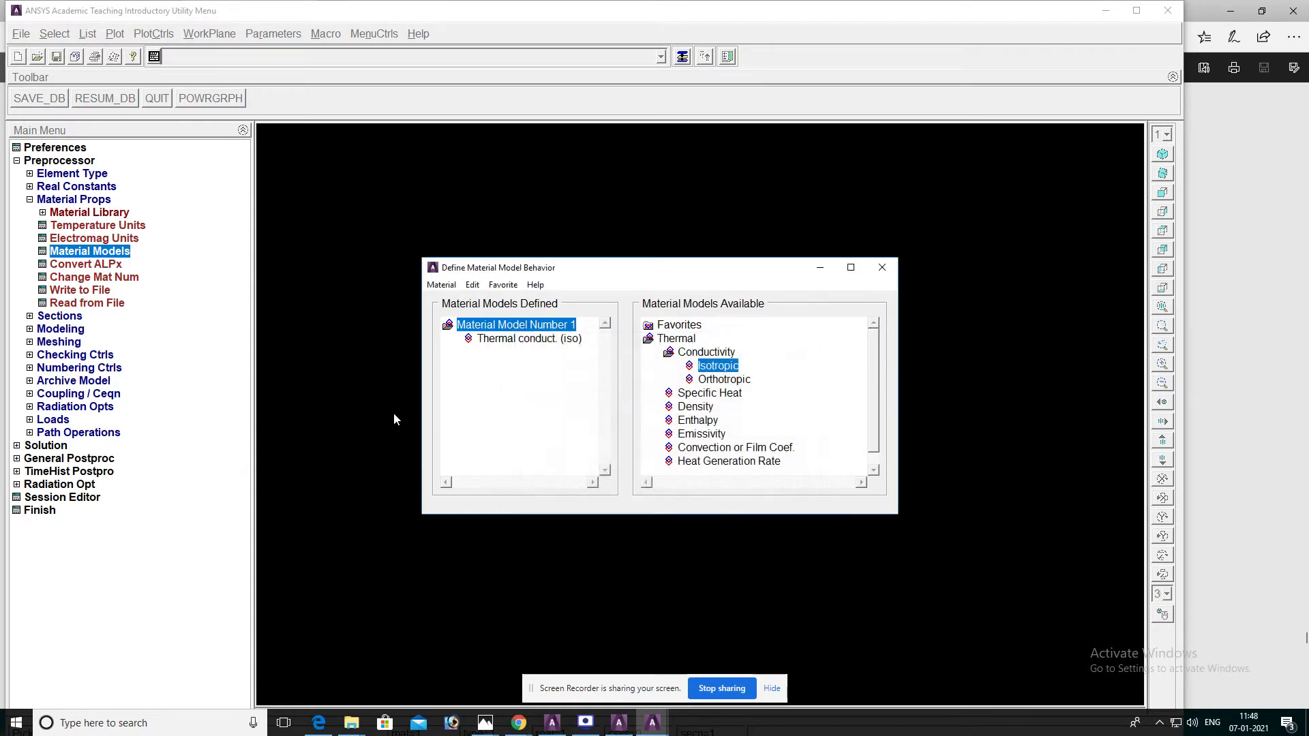
left_click(882, 267)
- Create a rectangle by two corners at WP X 0, WP Y 0, width 2000, height 2000
left_click(43, 328)
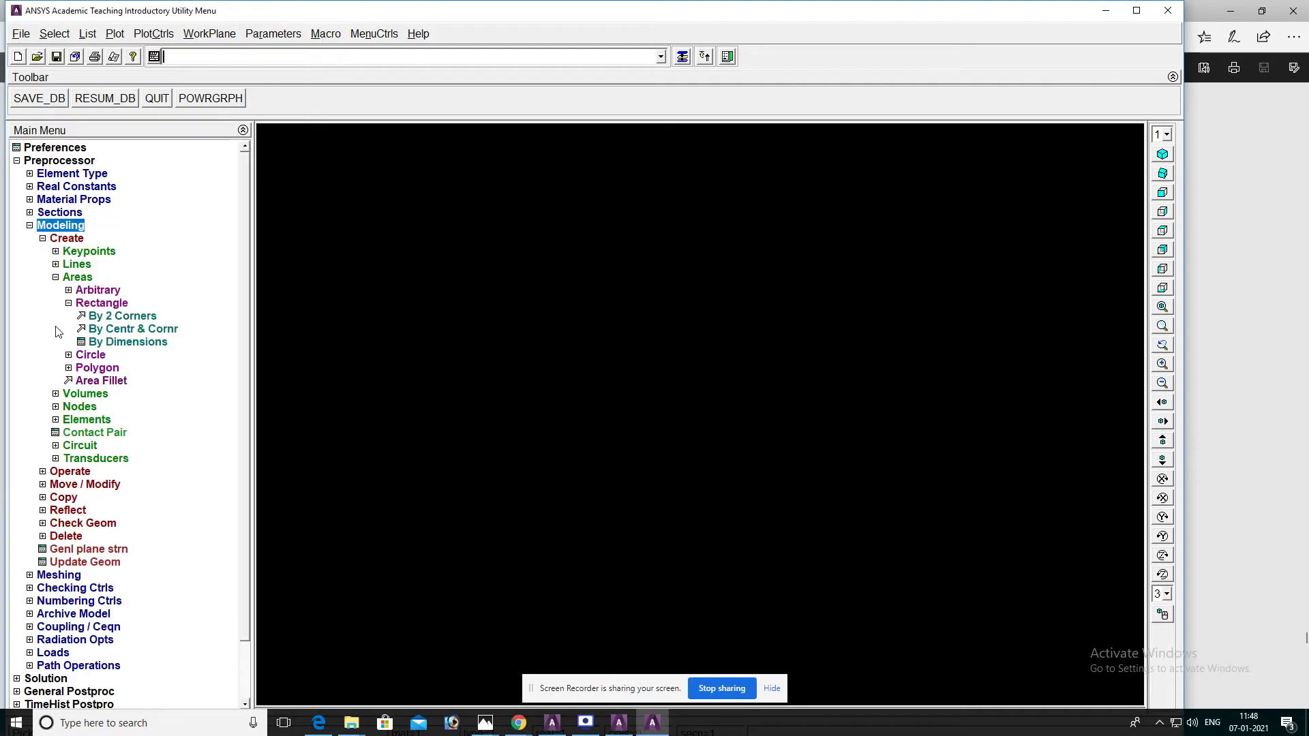
left_click(112, 315)
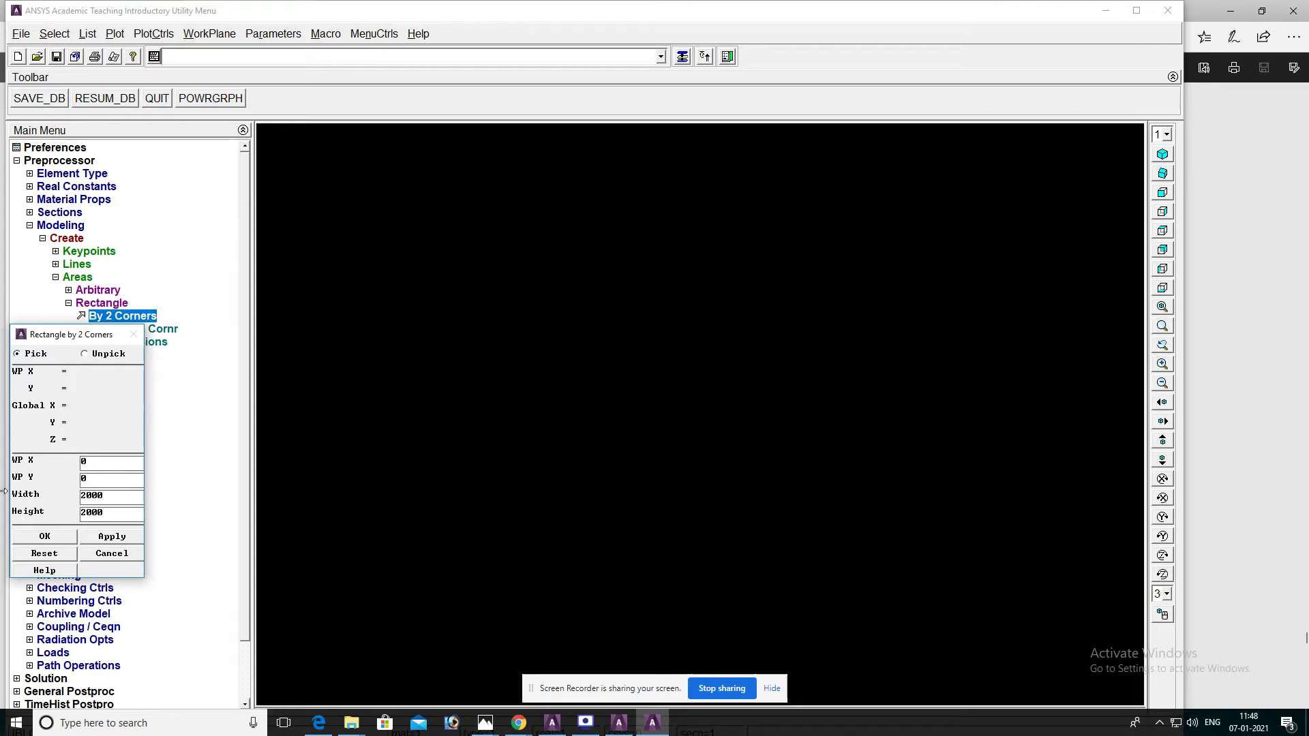
left_click(54, 536)
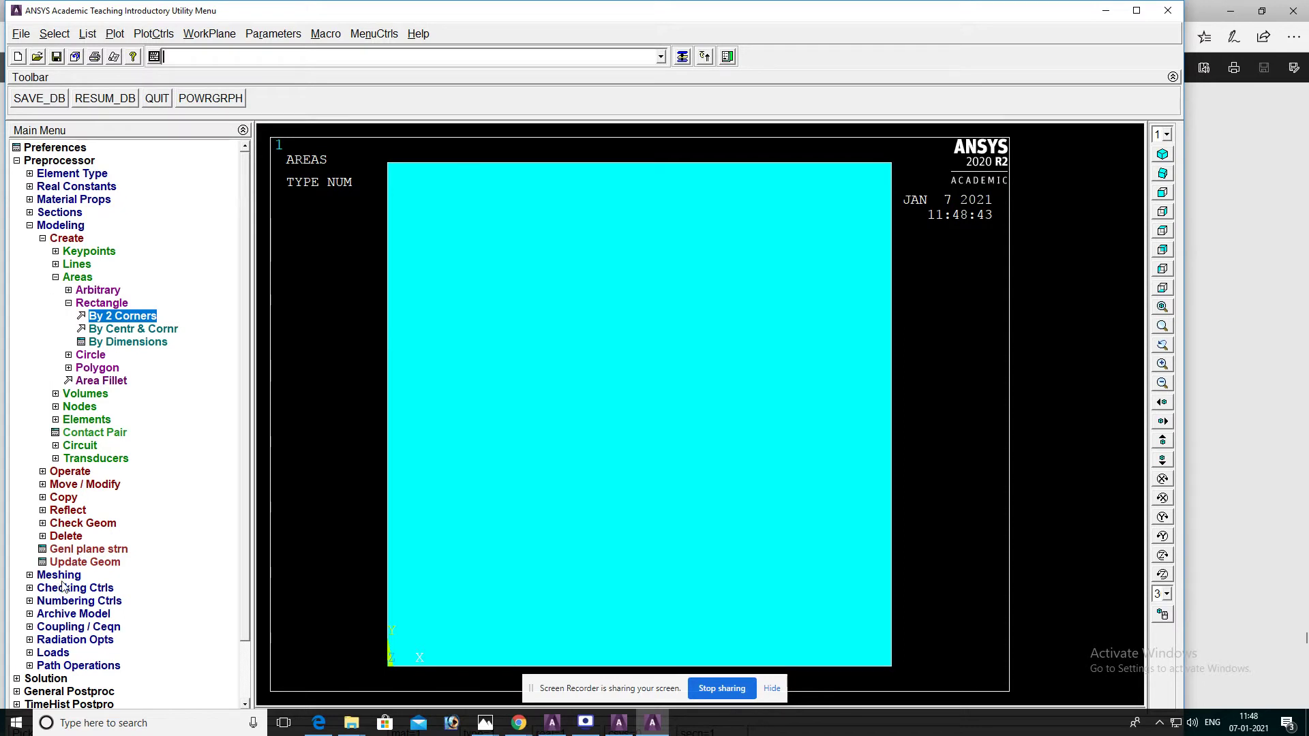
- Using MeshTool area size controls, assign the square area an element edge length of 50
left_click(59, 576)
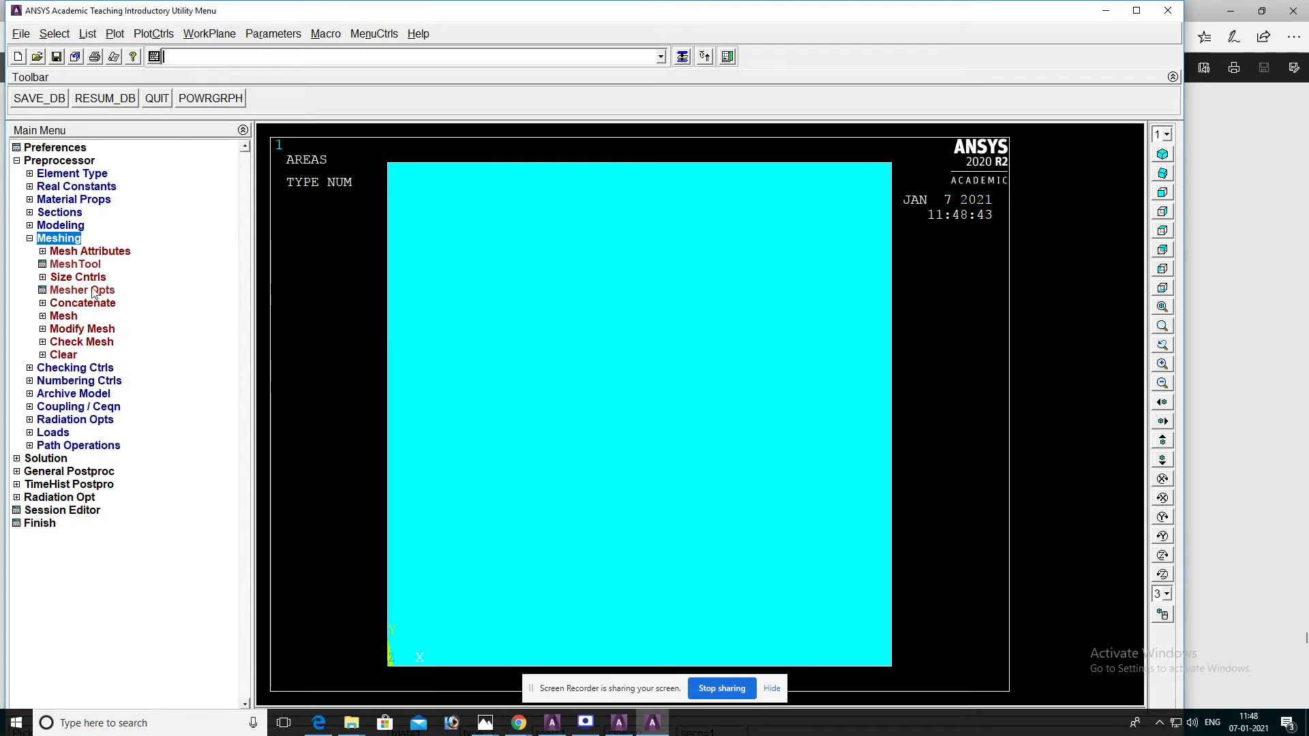
left_click(93, 266)
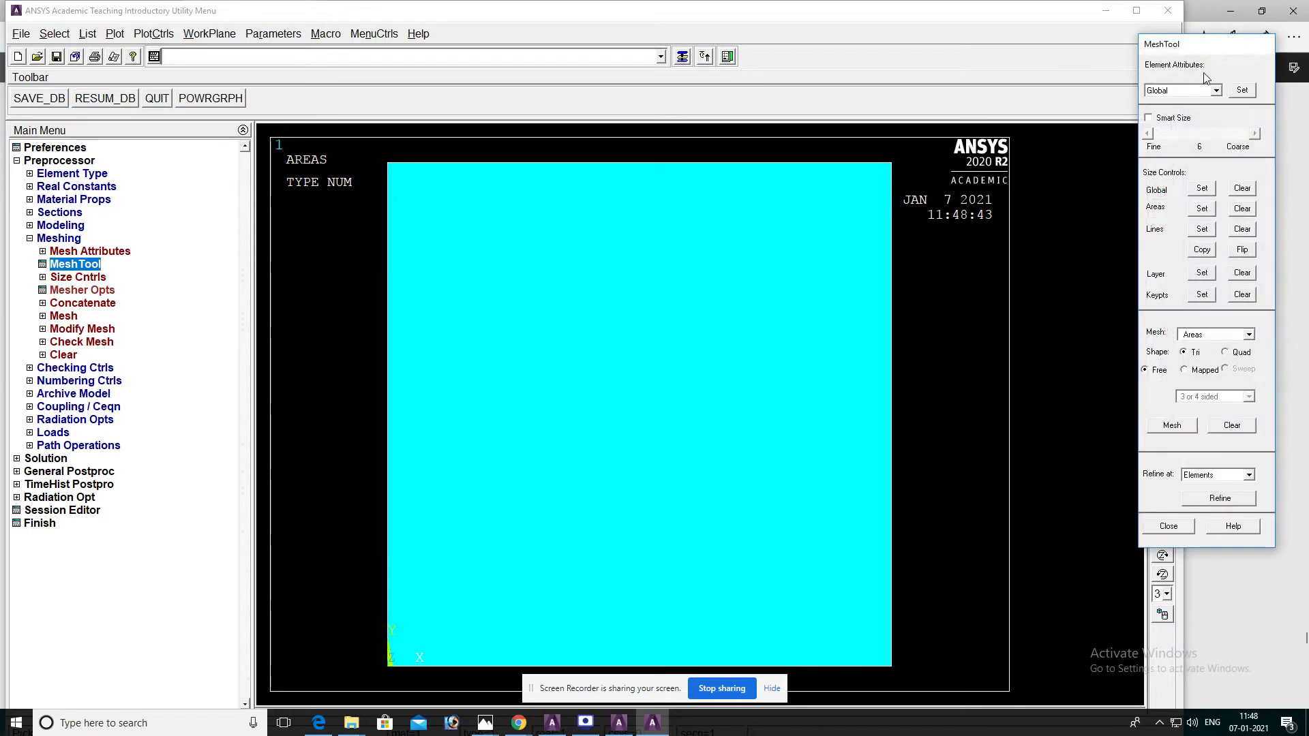
left_click(1202, 208)
left_click(647, 423)
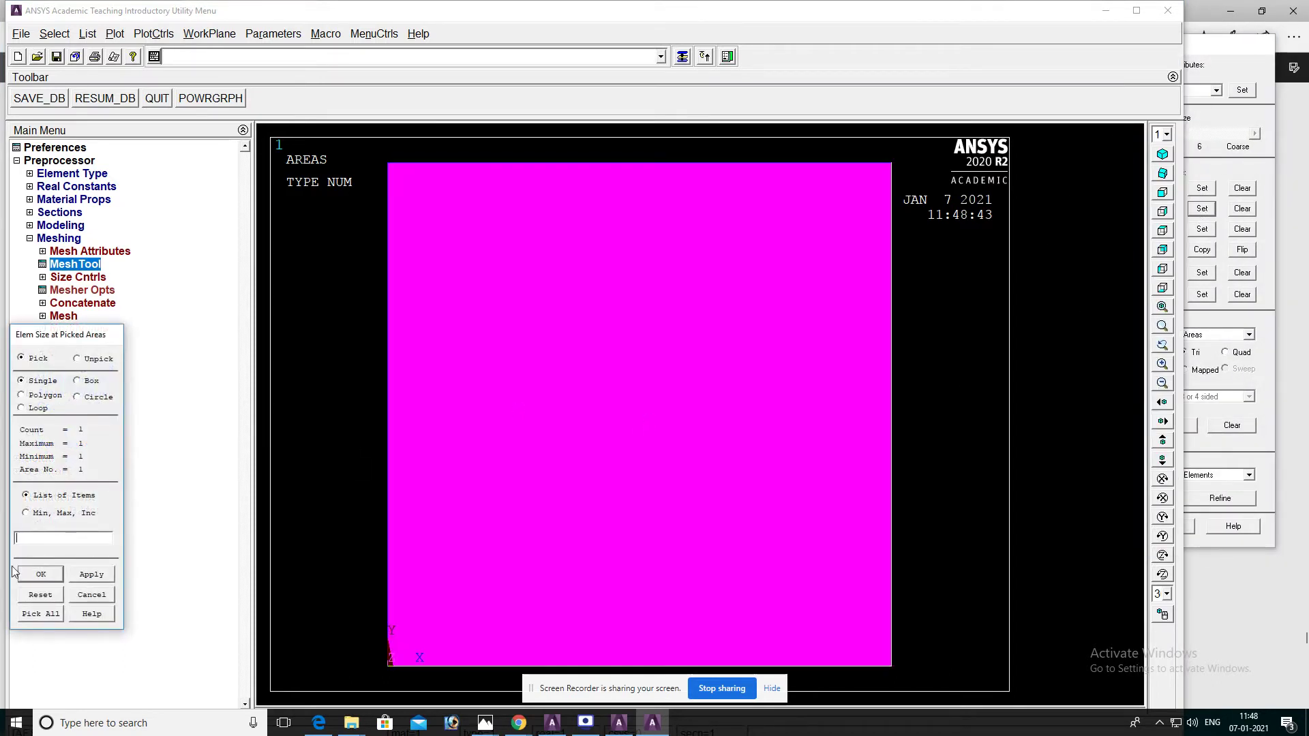
left_click(41, 574)
left_click(767, 359)
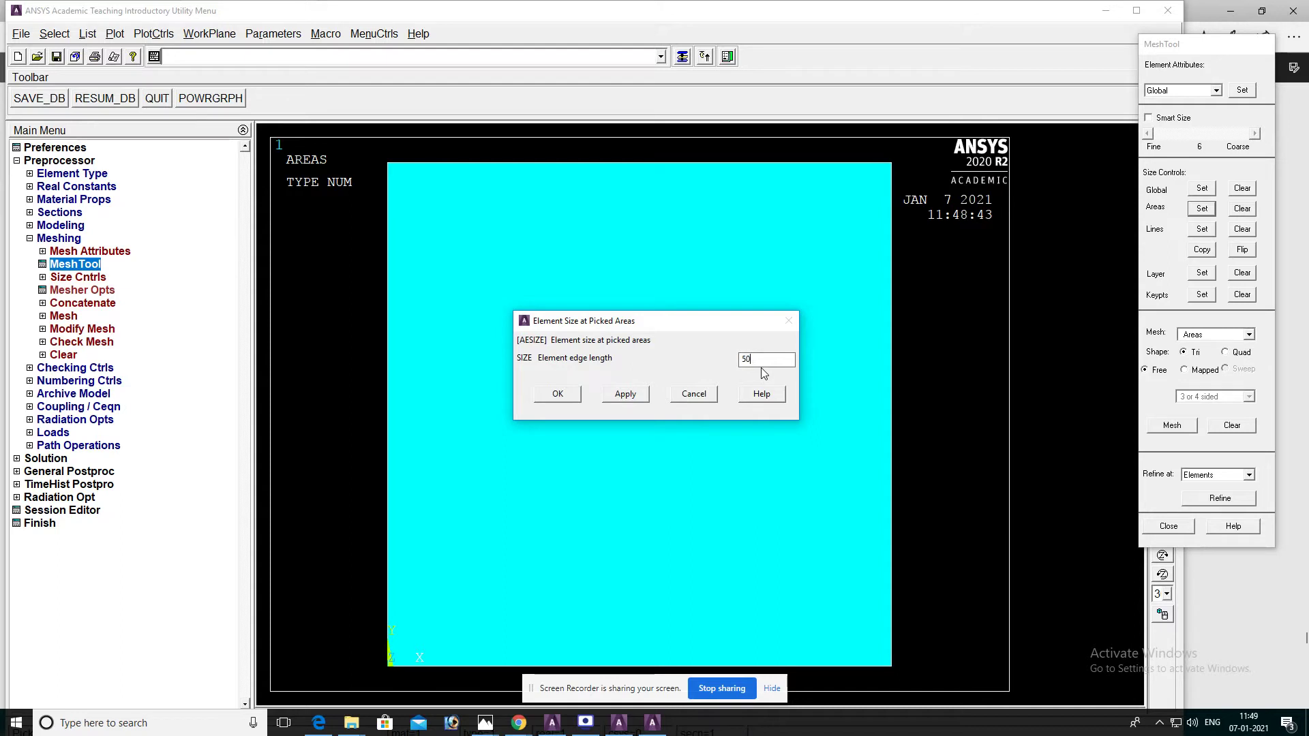
left_click(558, 395)
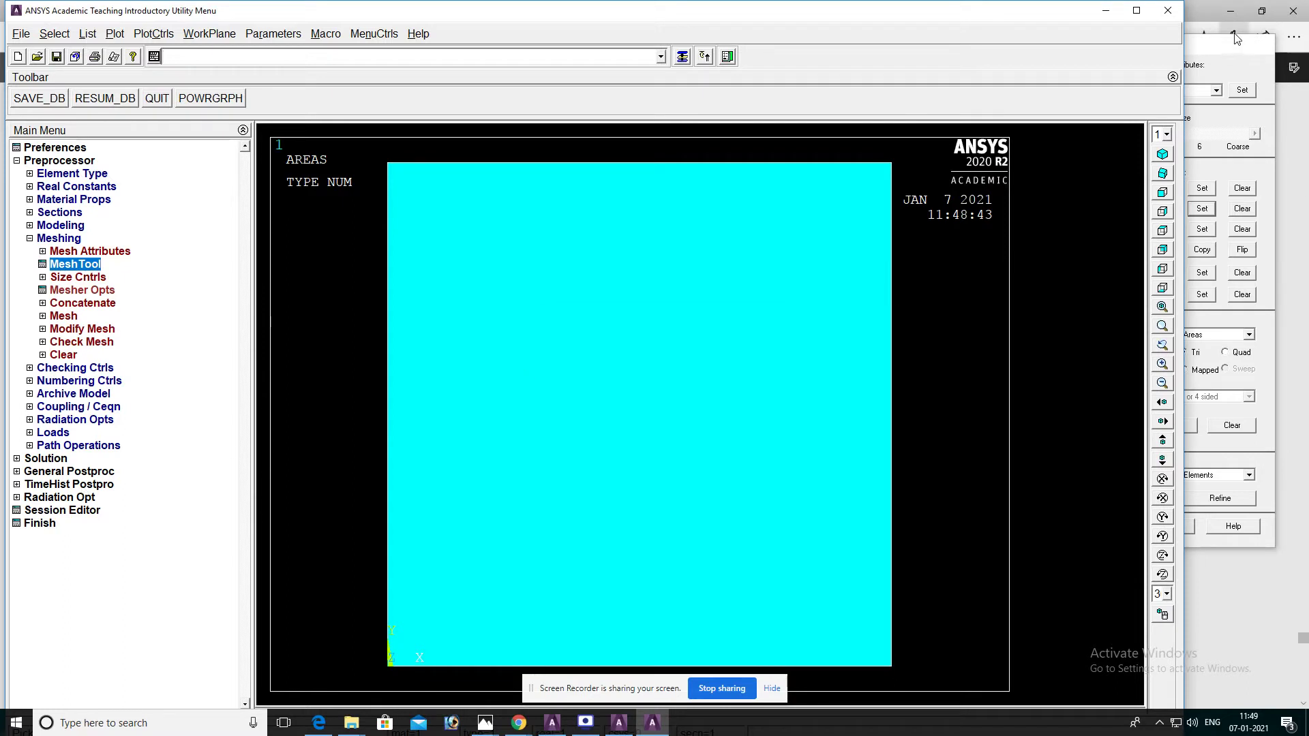
- Free-mesh the square plate area with triangular elements
left_click(1236, 68)
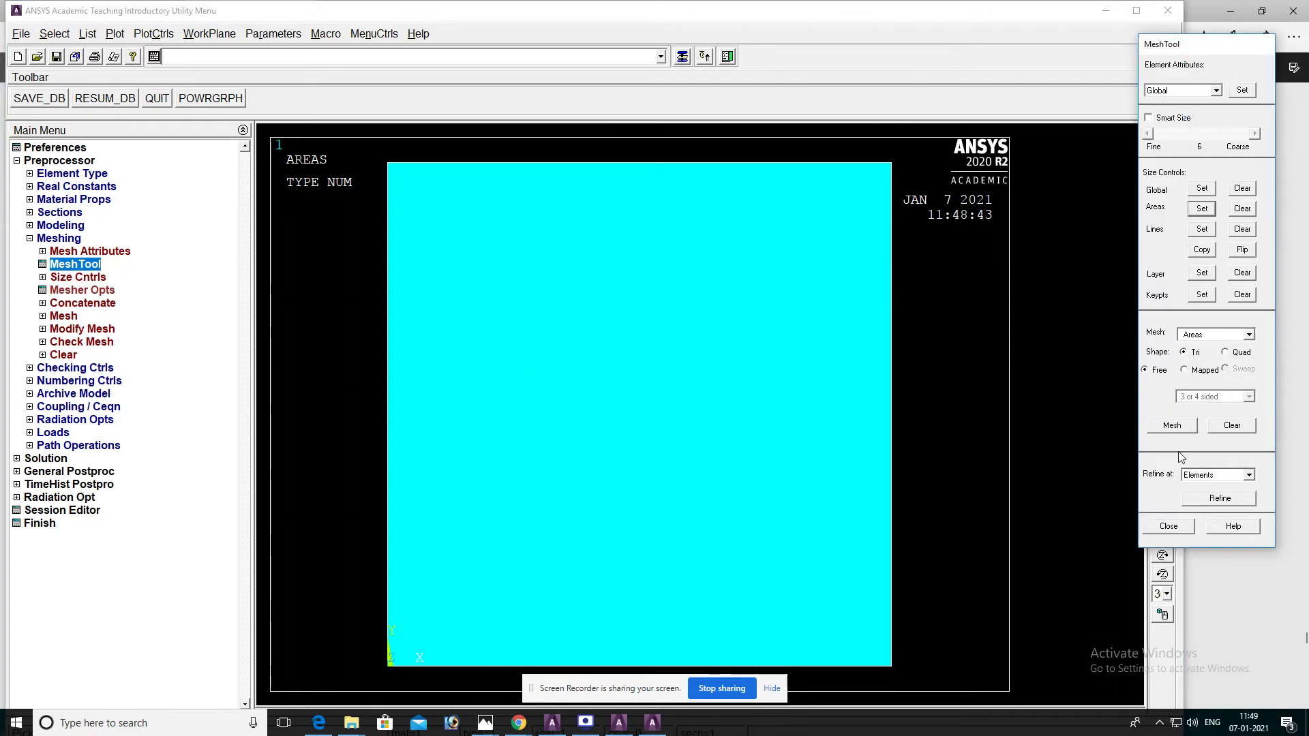
left_click(1172, 426)
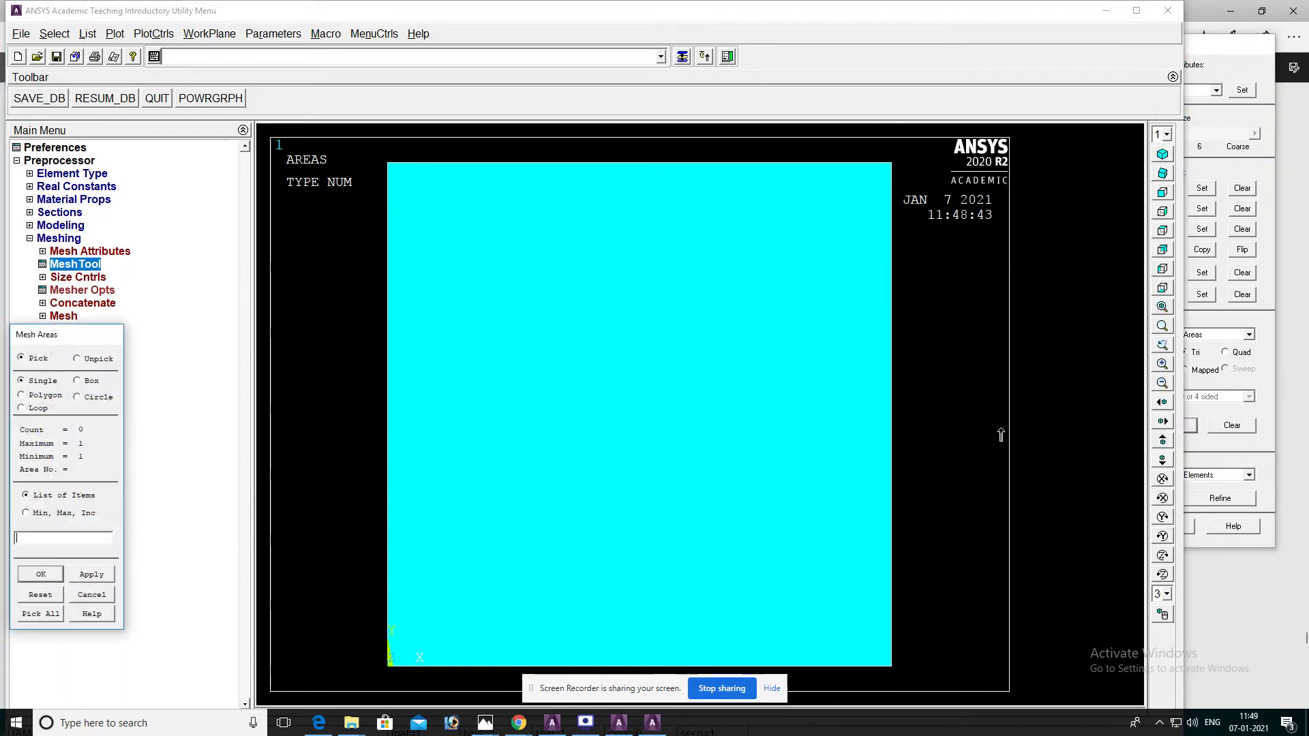
left_click(599, 458)
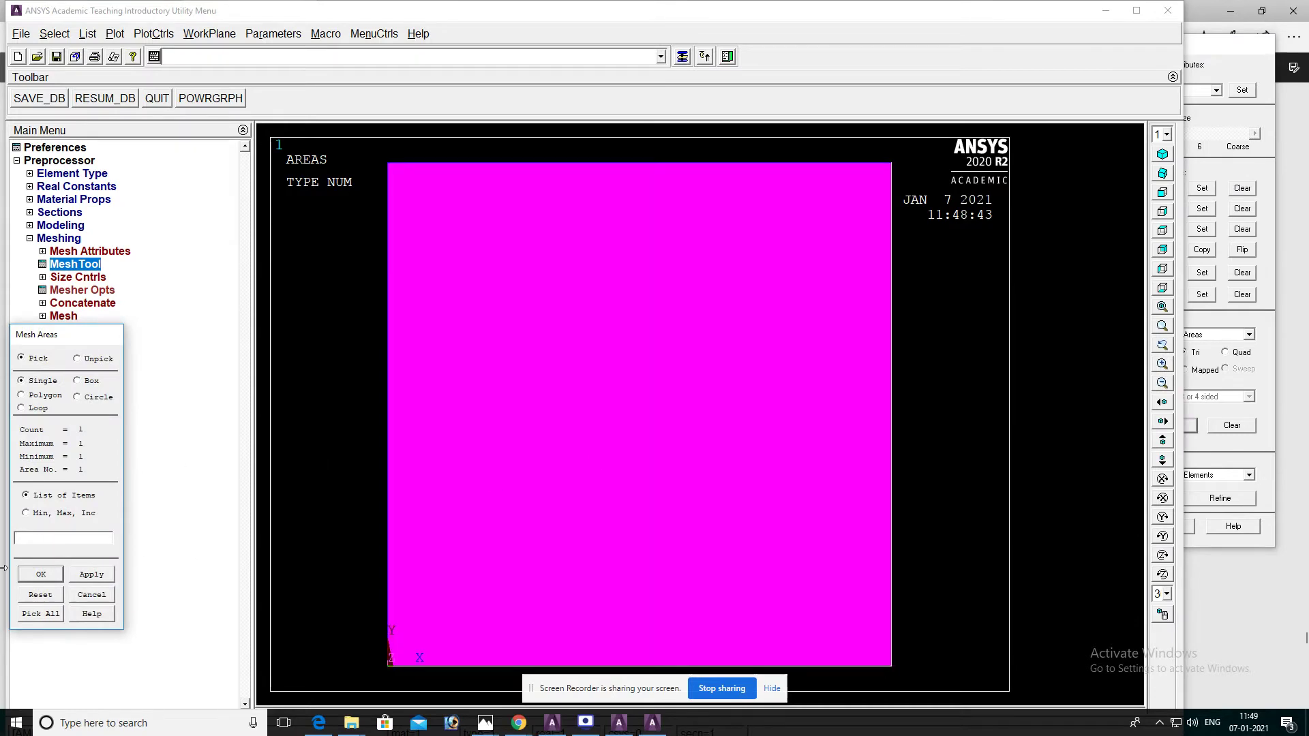
left_click(41, 574)
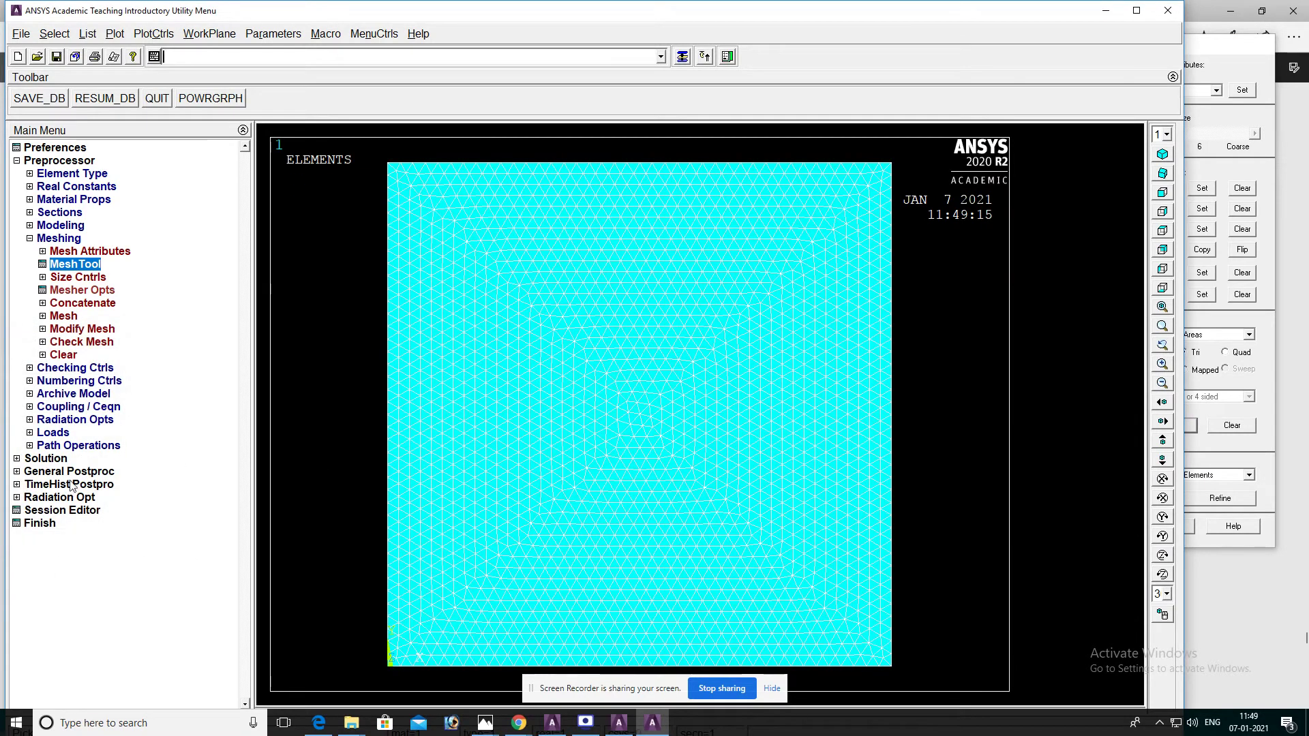
left_click(53, 432)
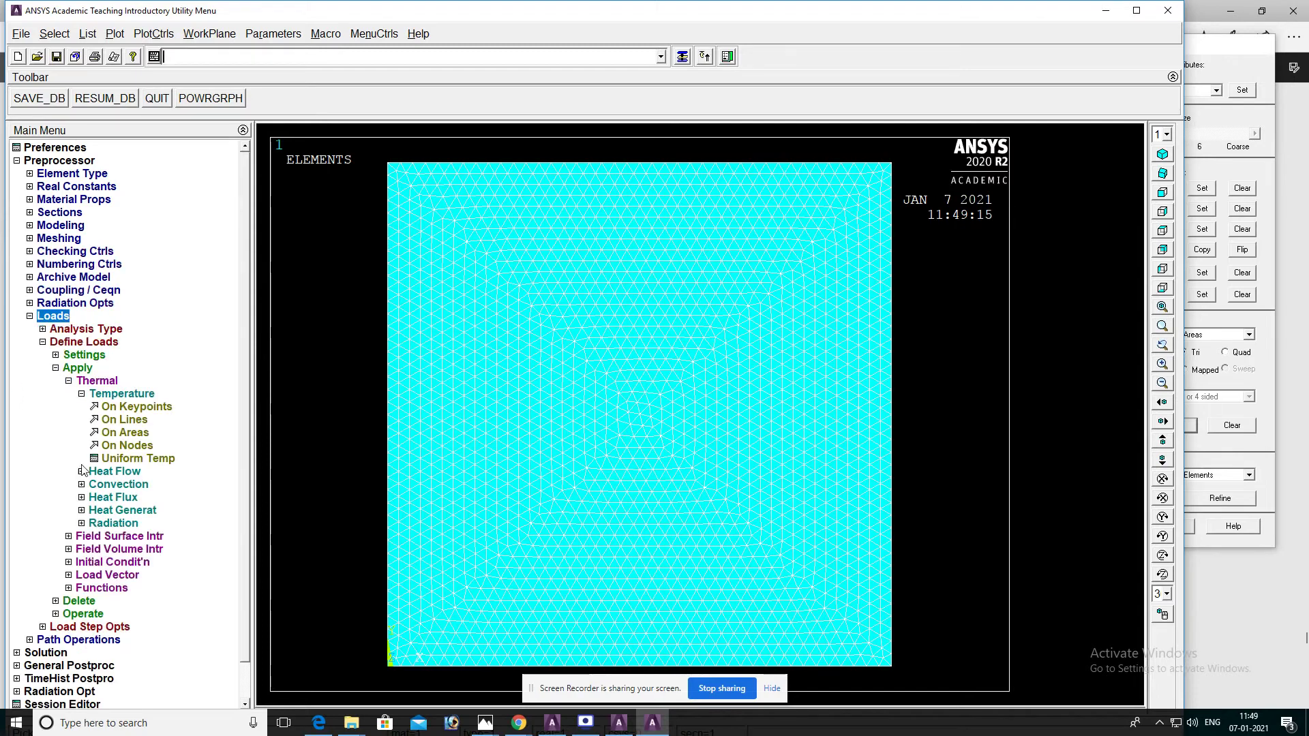
- Apply a fixed TEMP of 500 to the plate's top and bottom edge lines
left_click(125, 419)
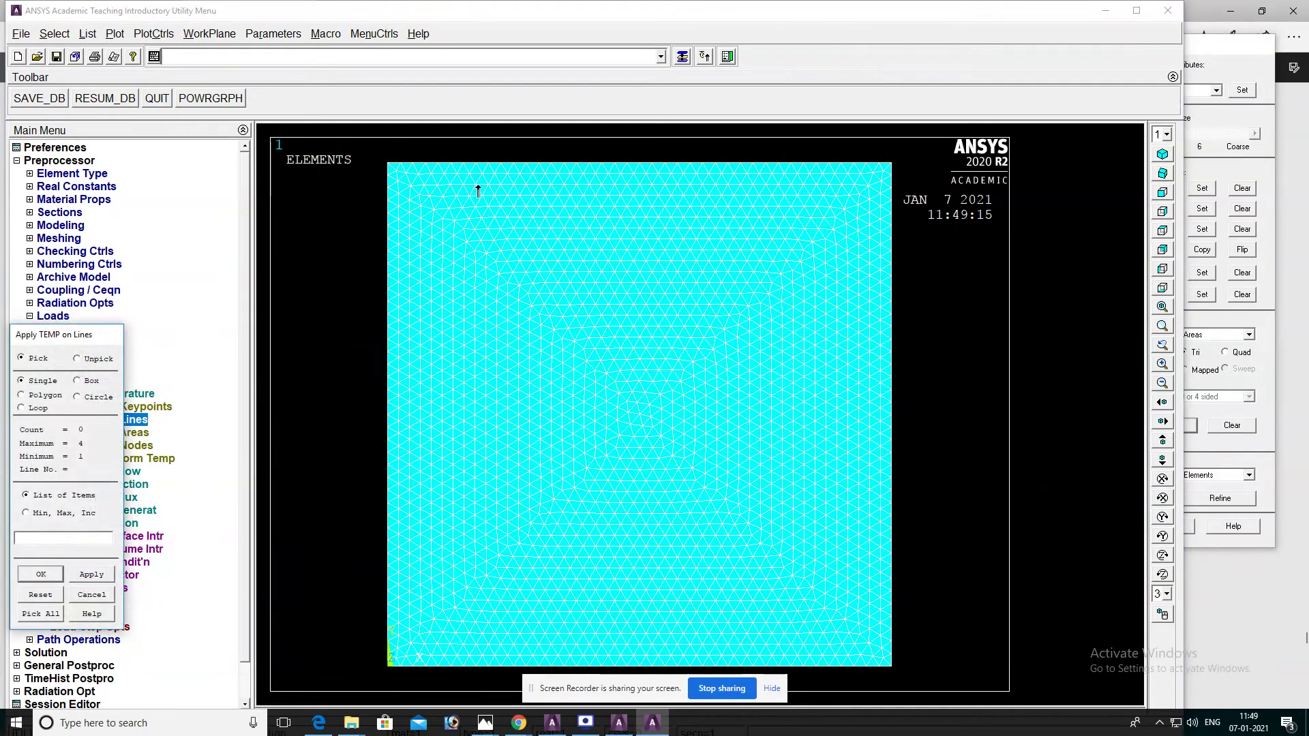
left_click(533, 164)
left_click(573, 666)
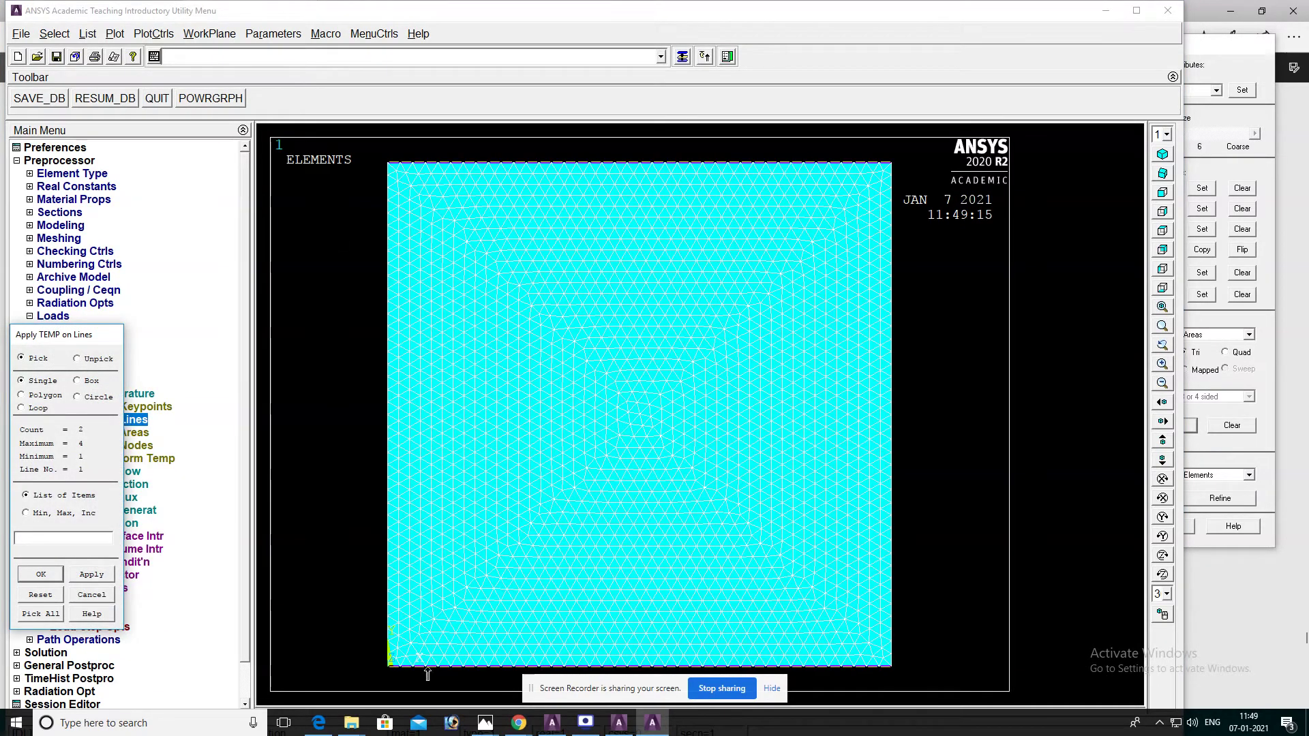
left_click(42, 575)
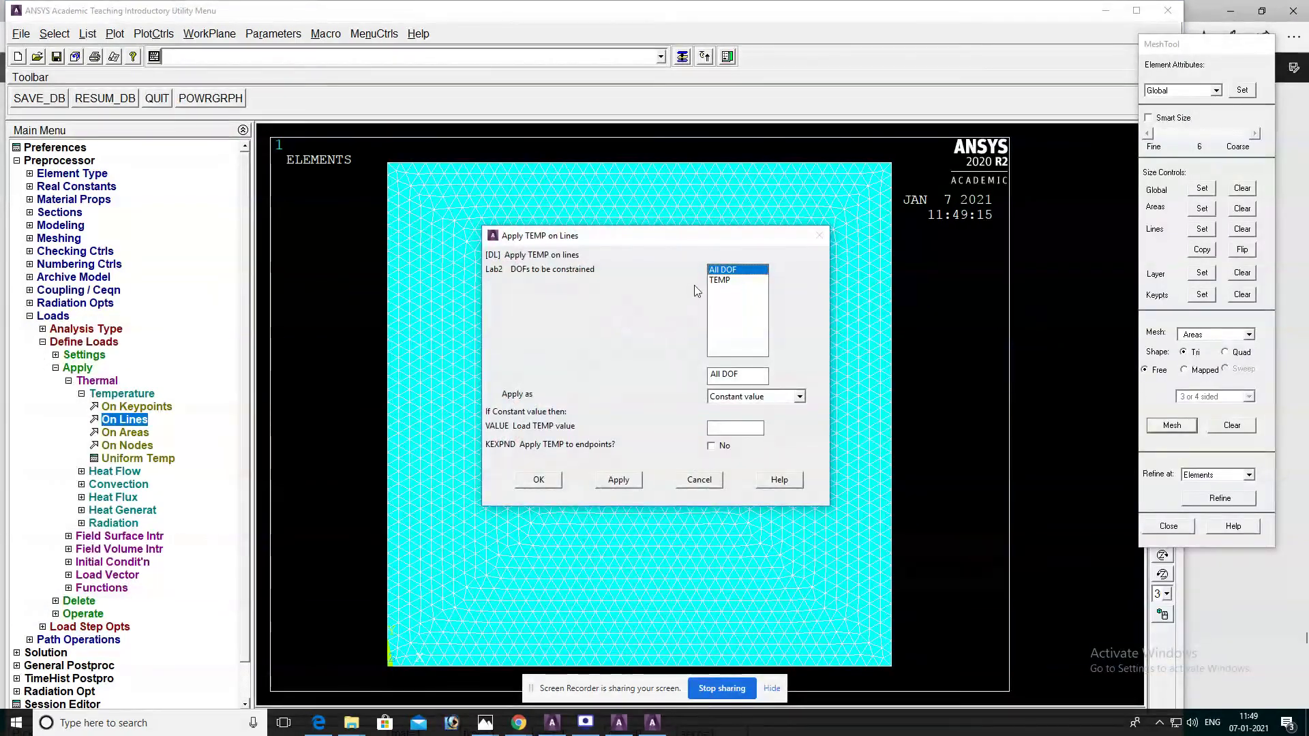
left_click(734, 280)
left_click(724, 423)
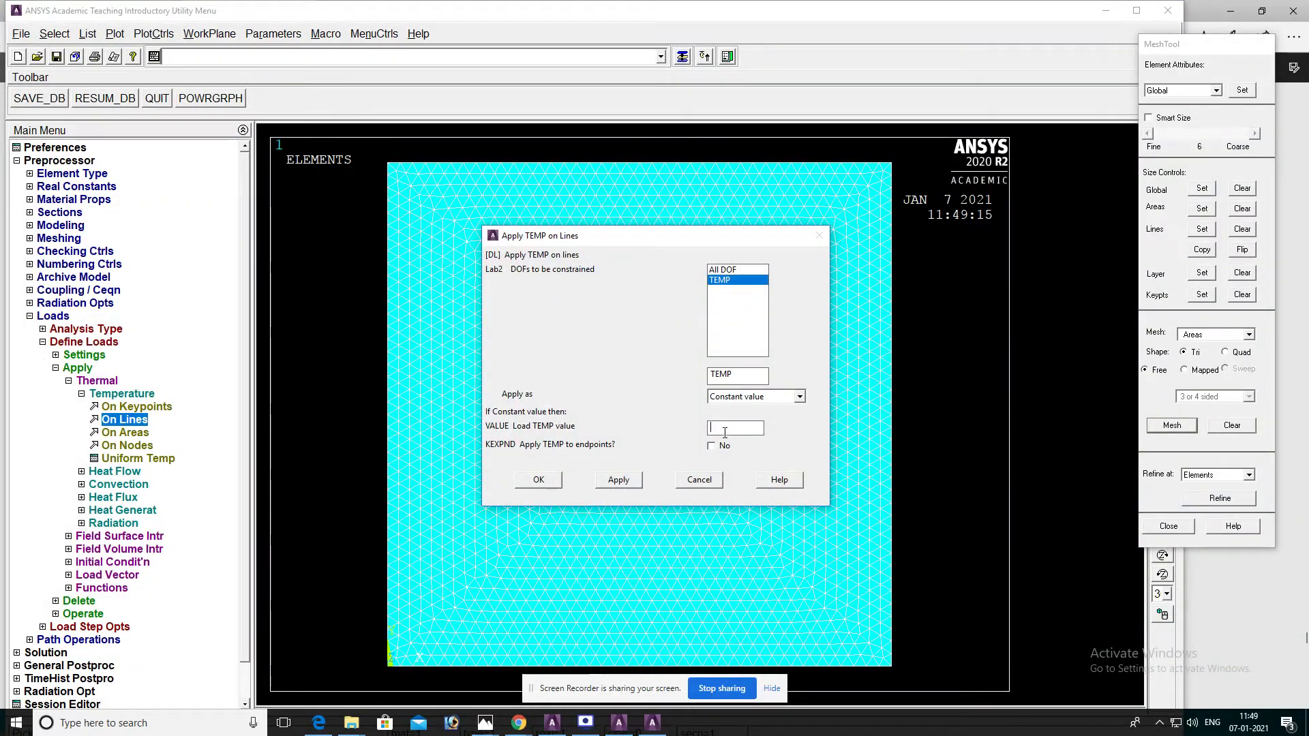
type("500")
left_click(538, 480)
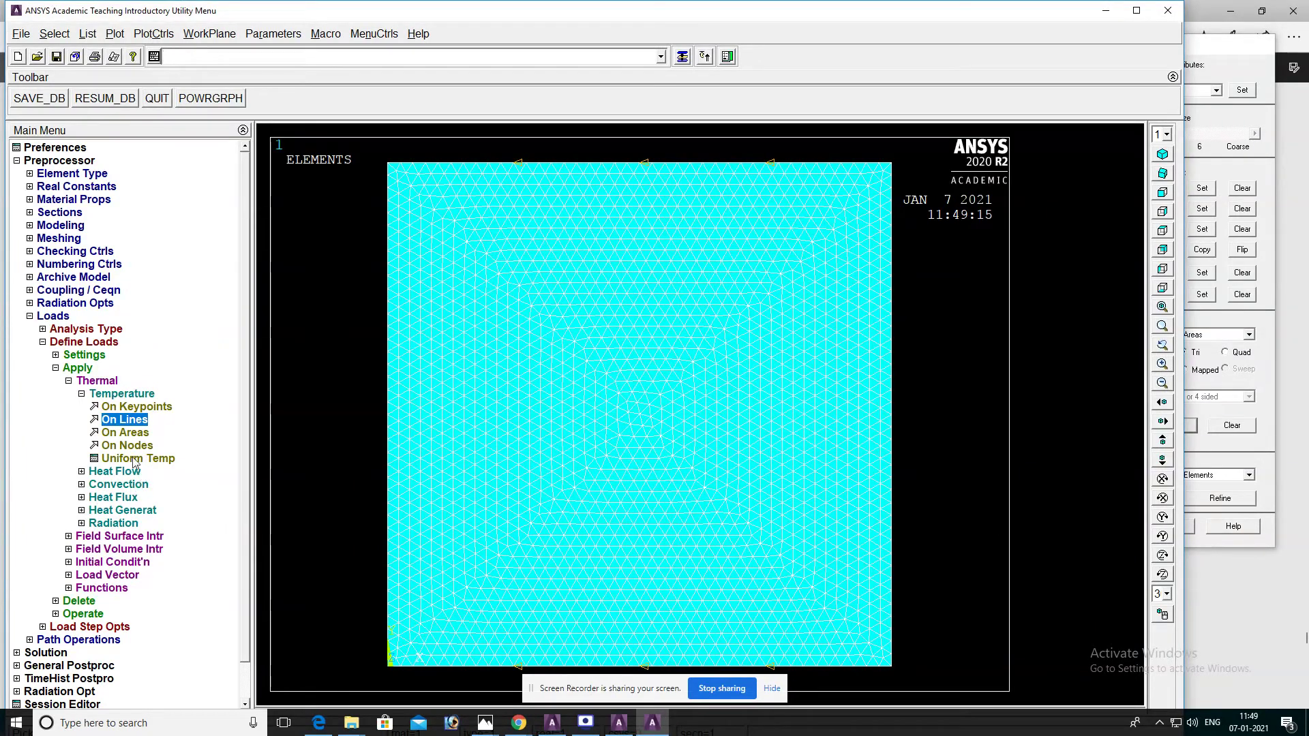
- Apply a fixed TEMP of 100 to the plate's left and right edge lines
left_click(129, 421)
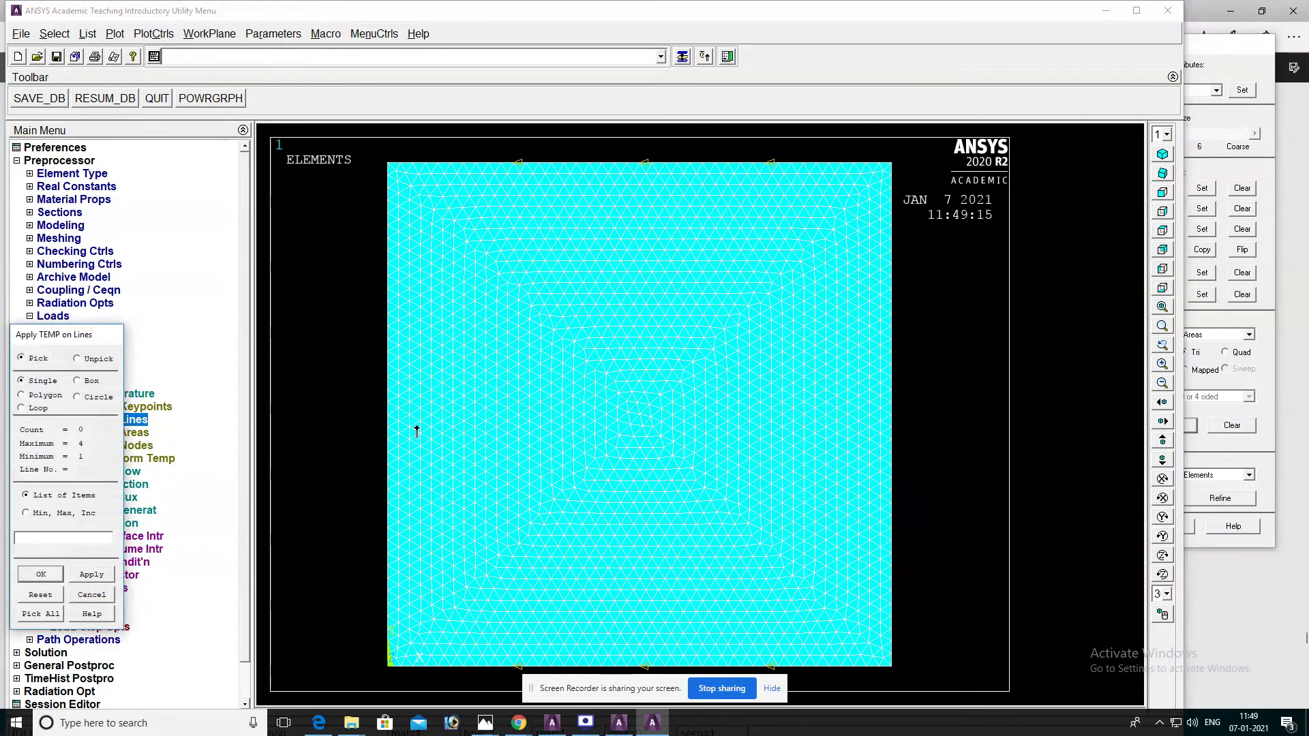
left_click(387, 426)
left_click(892, 403)
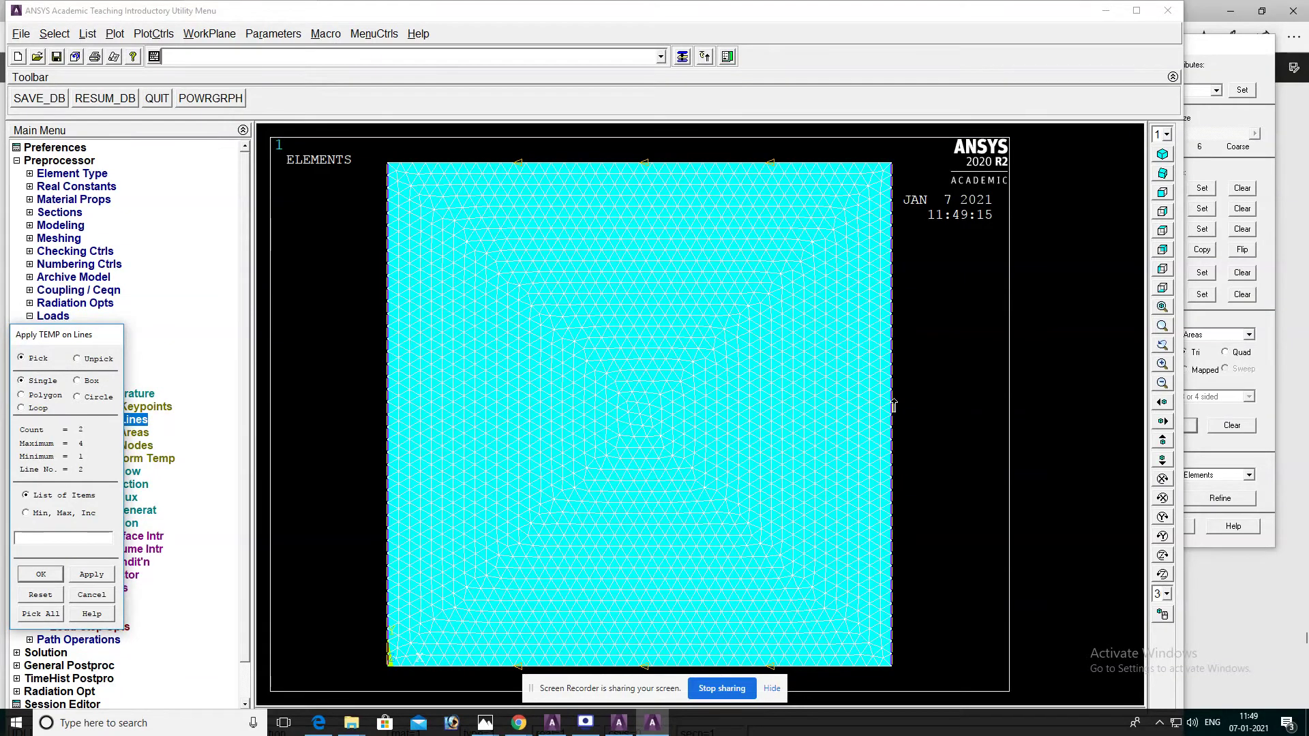
left_click(41, 574)
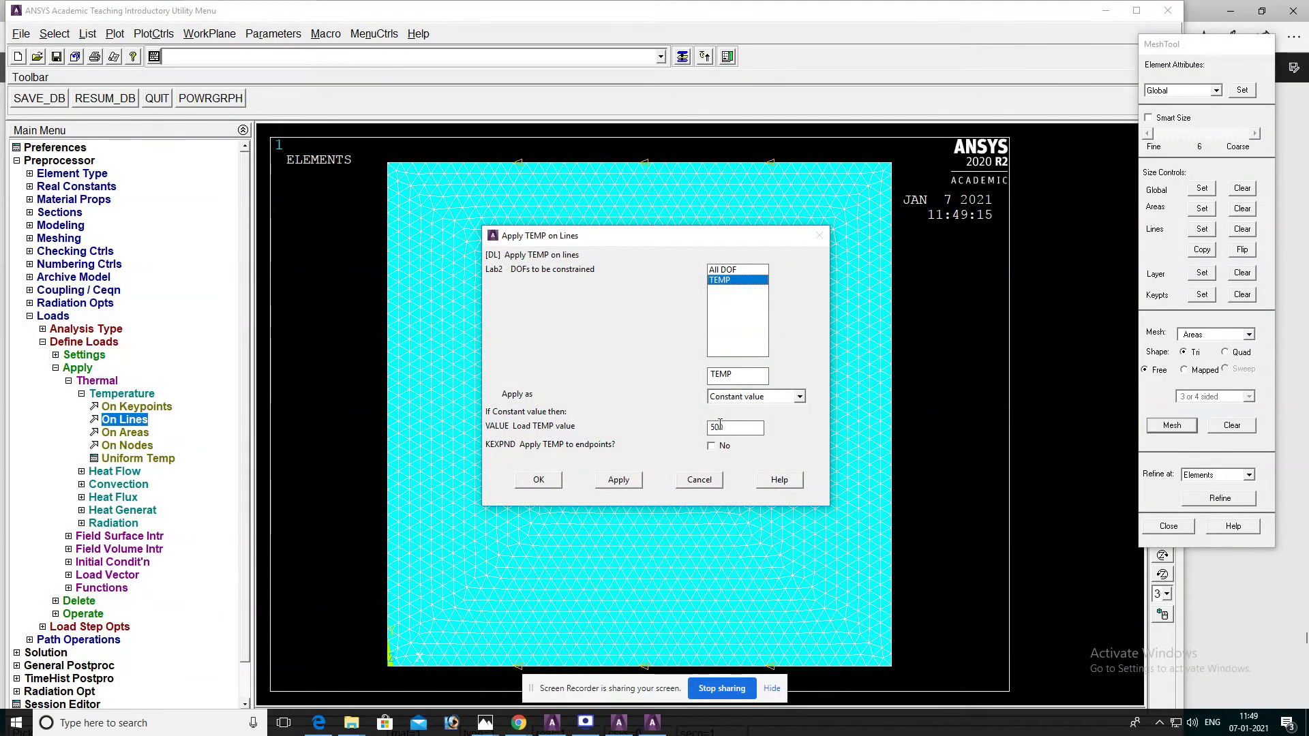
double_click(716, 427)
type("100")
left_click(545, 485)
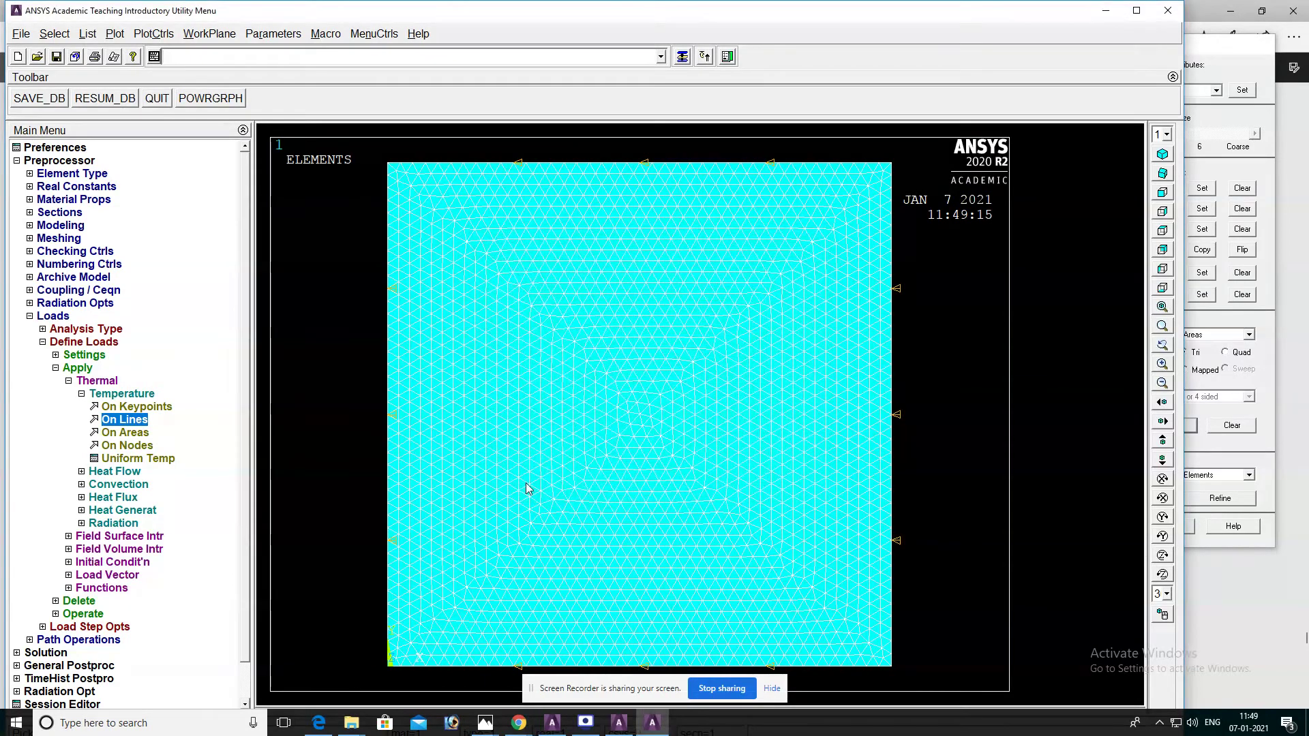
- Solve the current load step, then dismiss the 'Solution is done!' note and /STATUS window
left_click(43, 654)
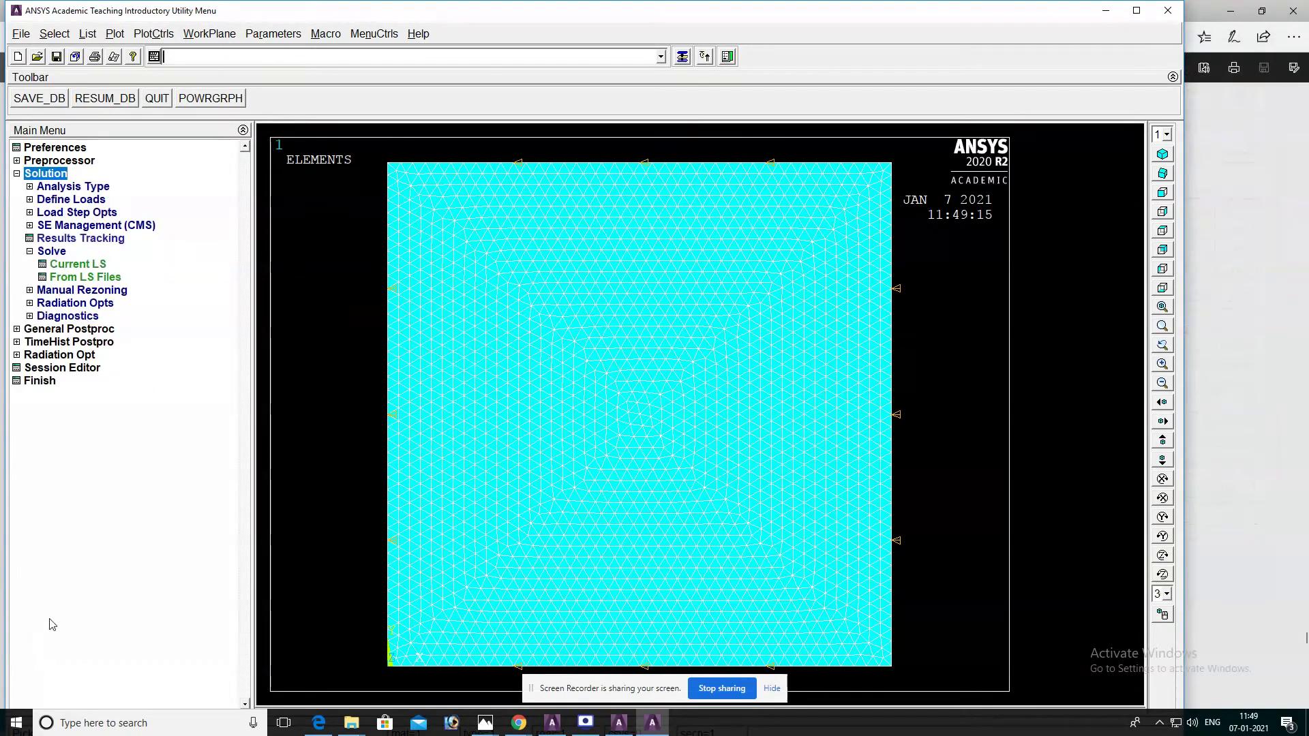
left_click(70, 264)
left_click(590, 447)
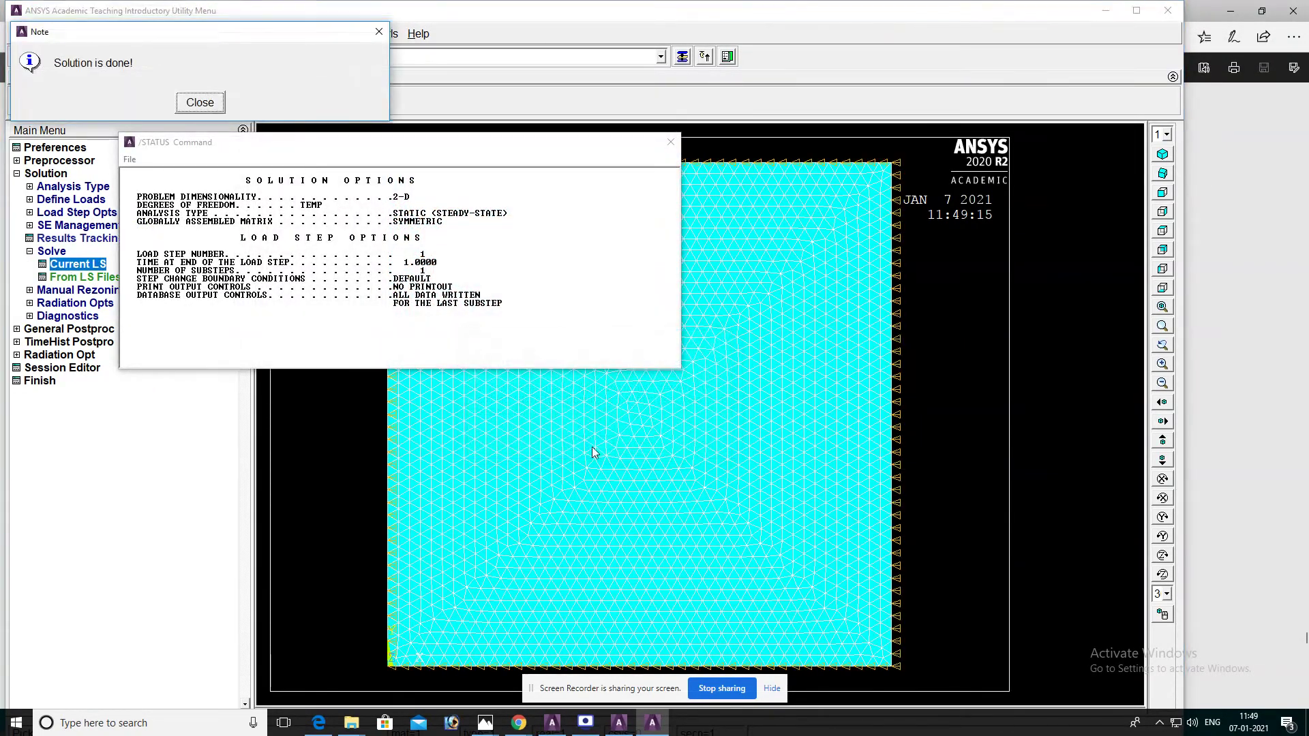
left_click(209, 108)
left_click(668, 141)
left_click(67, 330)
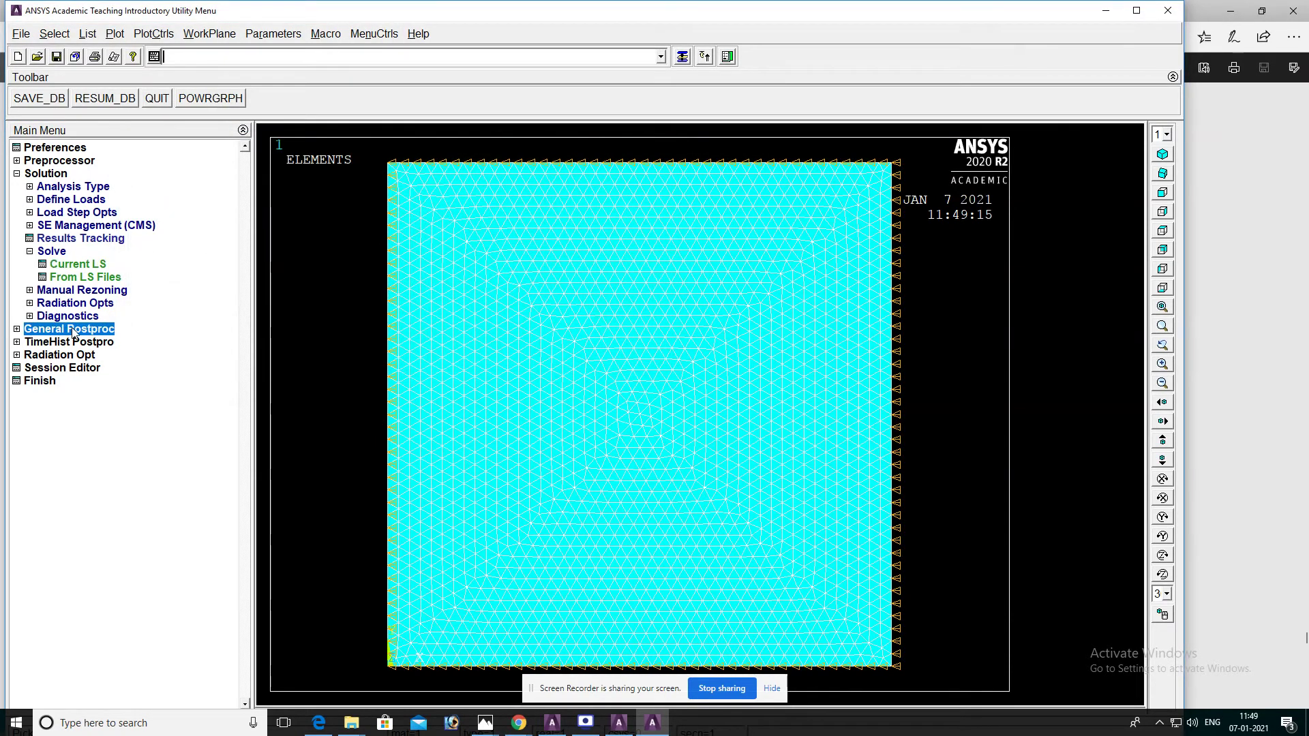
- Open the Results Viewer for file.rth under General Postproc, then close it
left_click(73, 330)
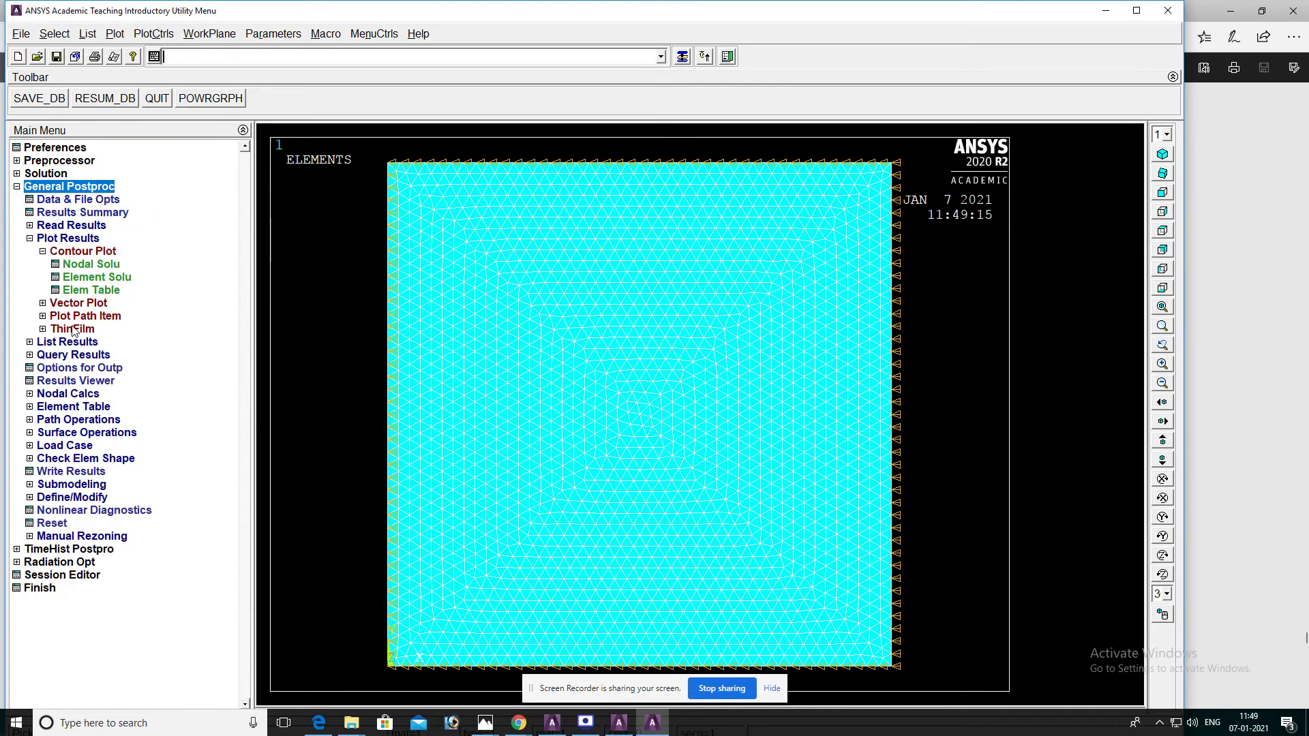
left_click(68, 380)
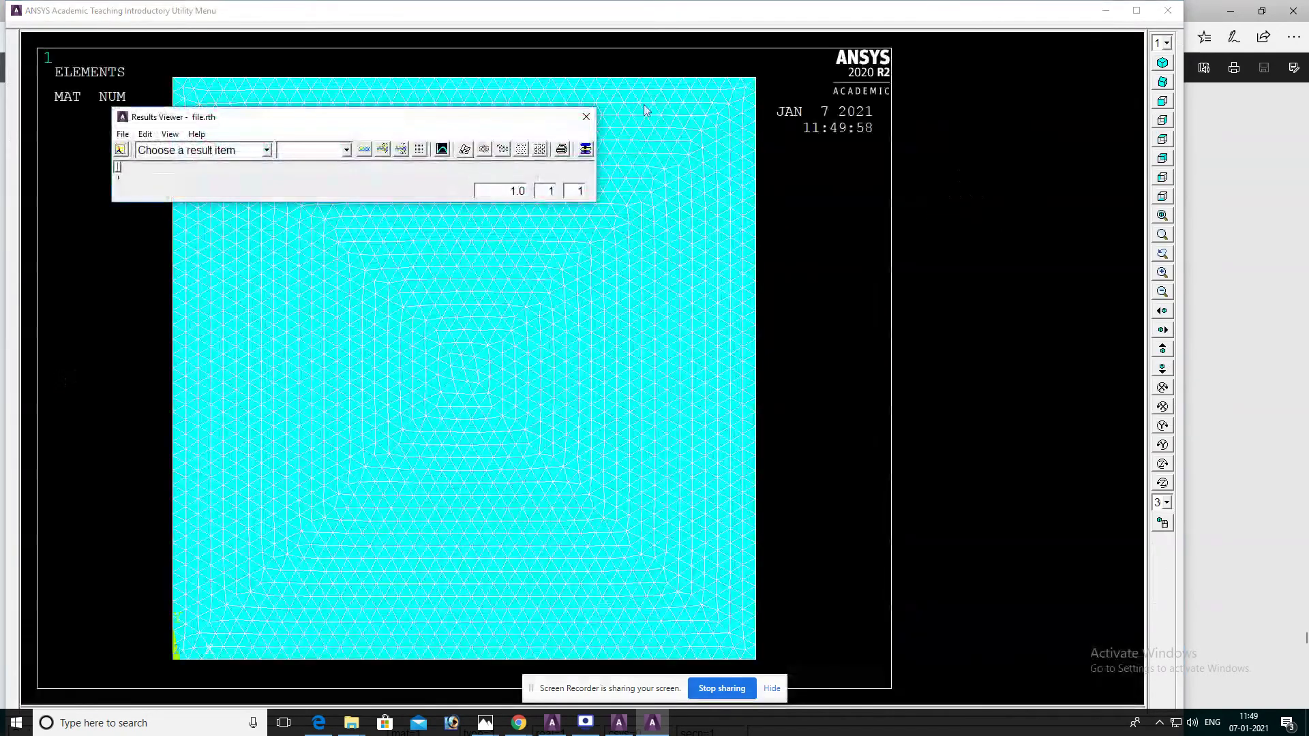
left_click(586, 117)
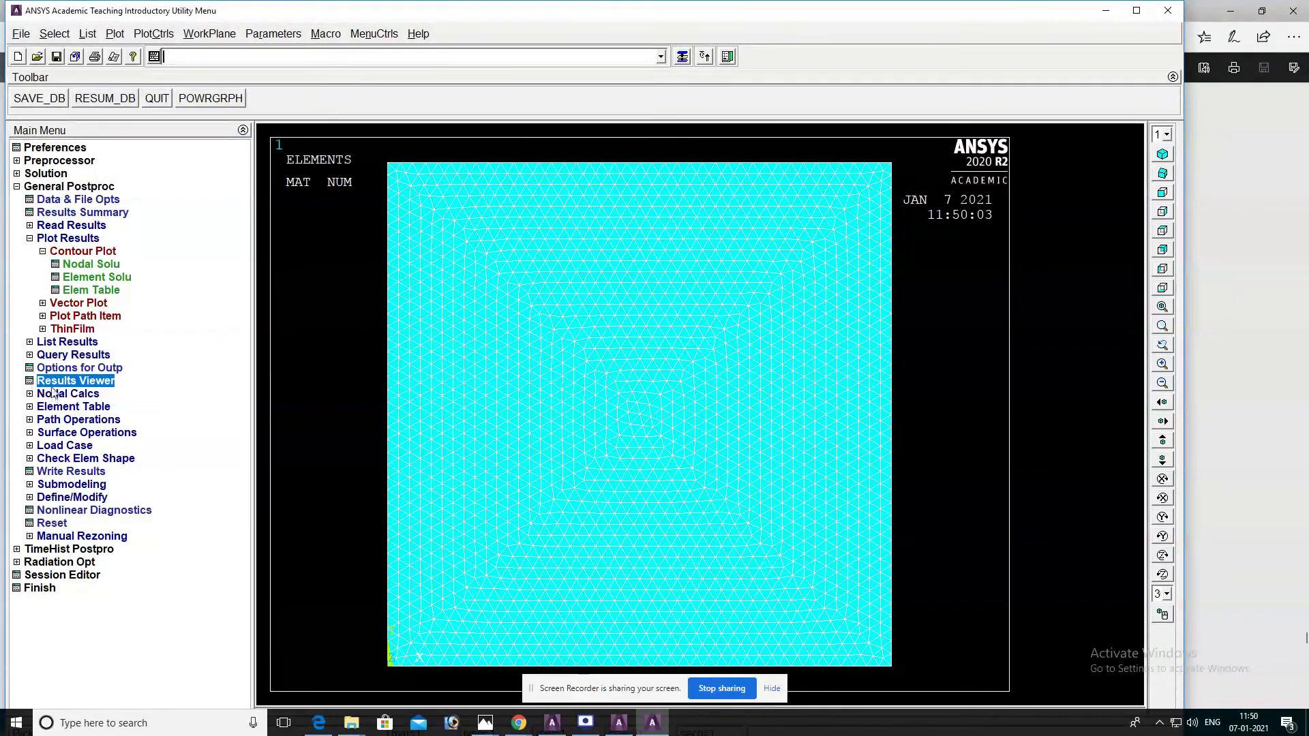
- Plot the DOF Solution nodal temperature contour, showing 100 to 500 across the plate
left_click(47, 241)
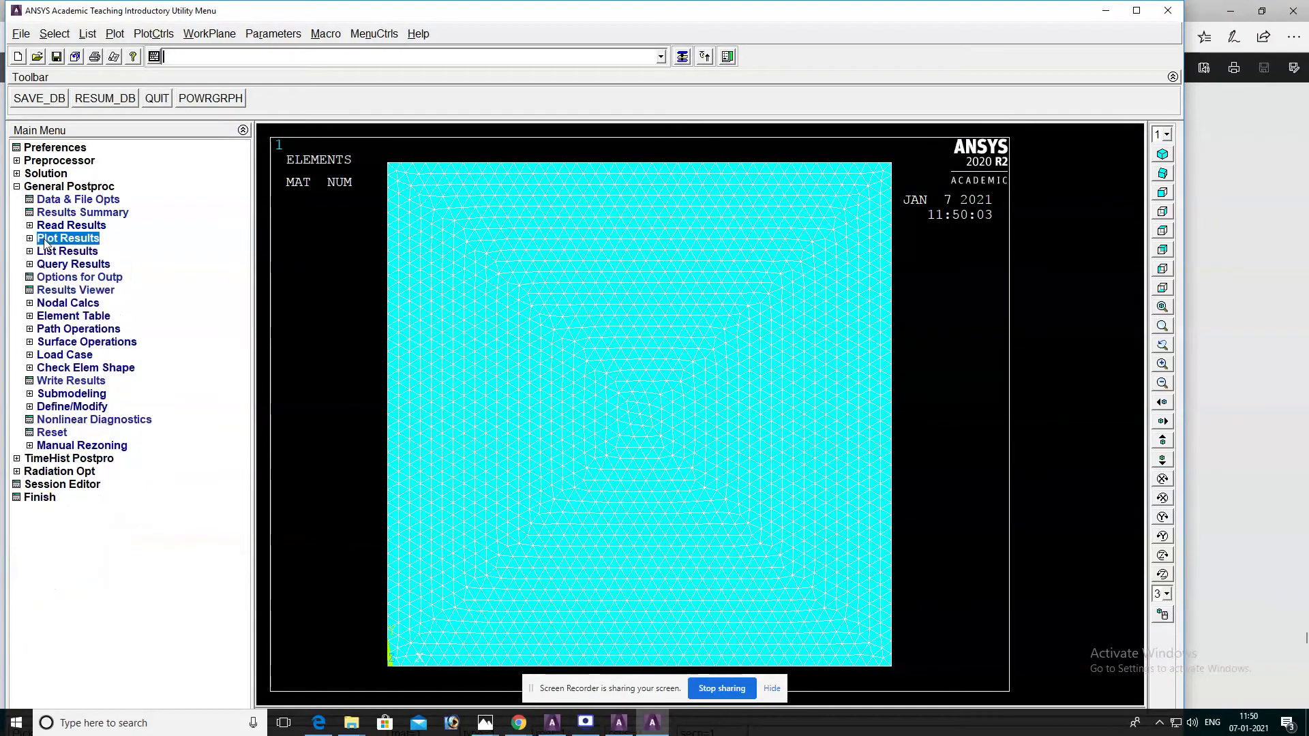
left_click(46, 242)
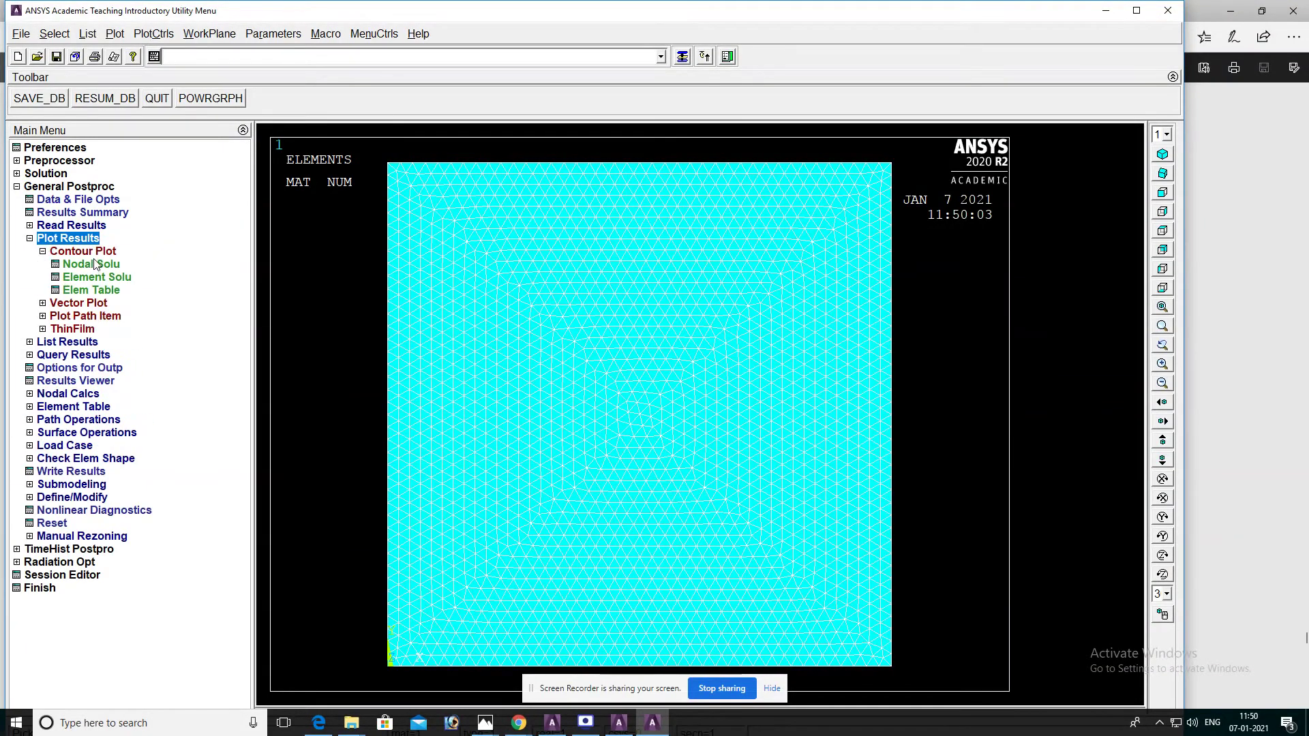
left_click(93, 264)
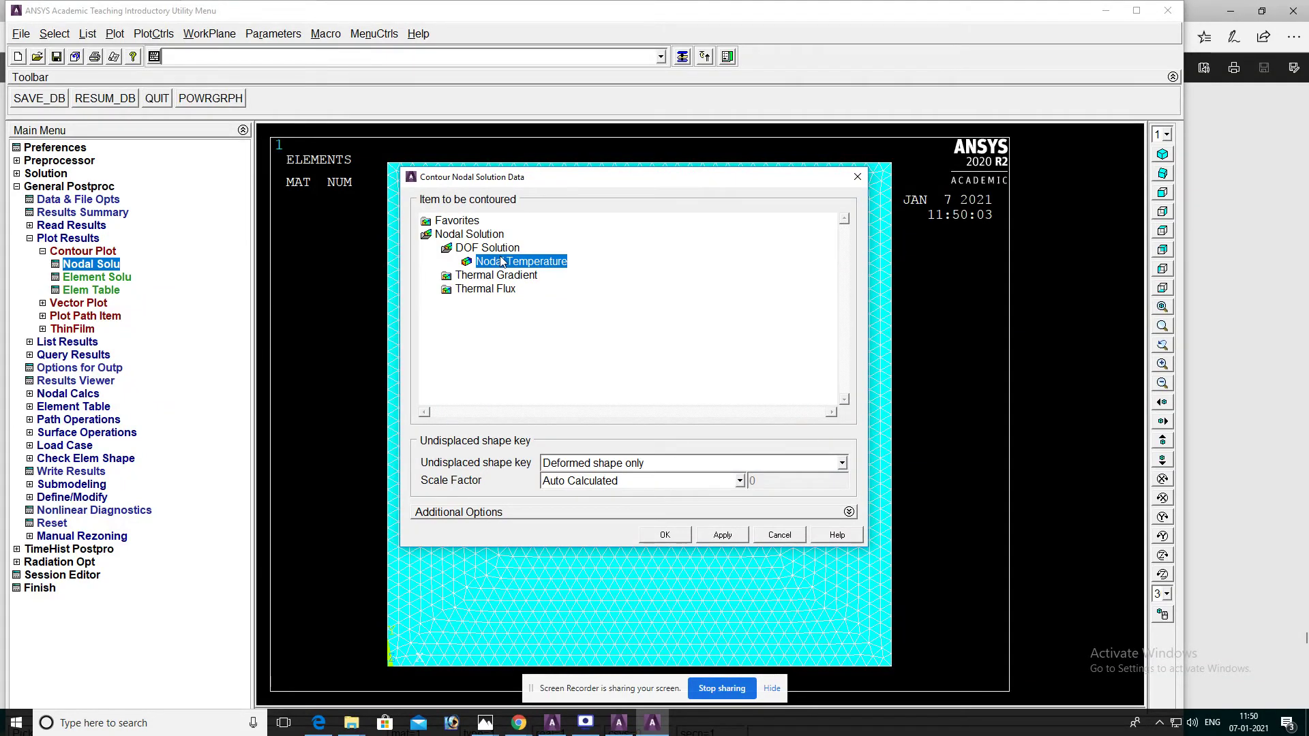
left_click(666, 535)
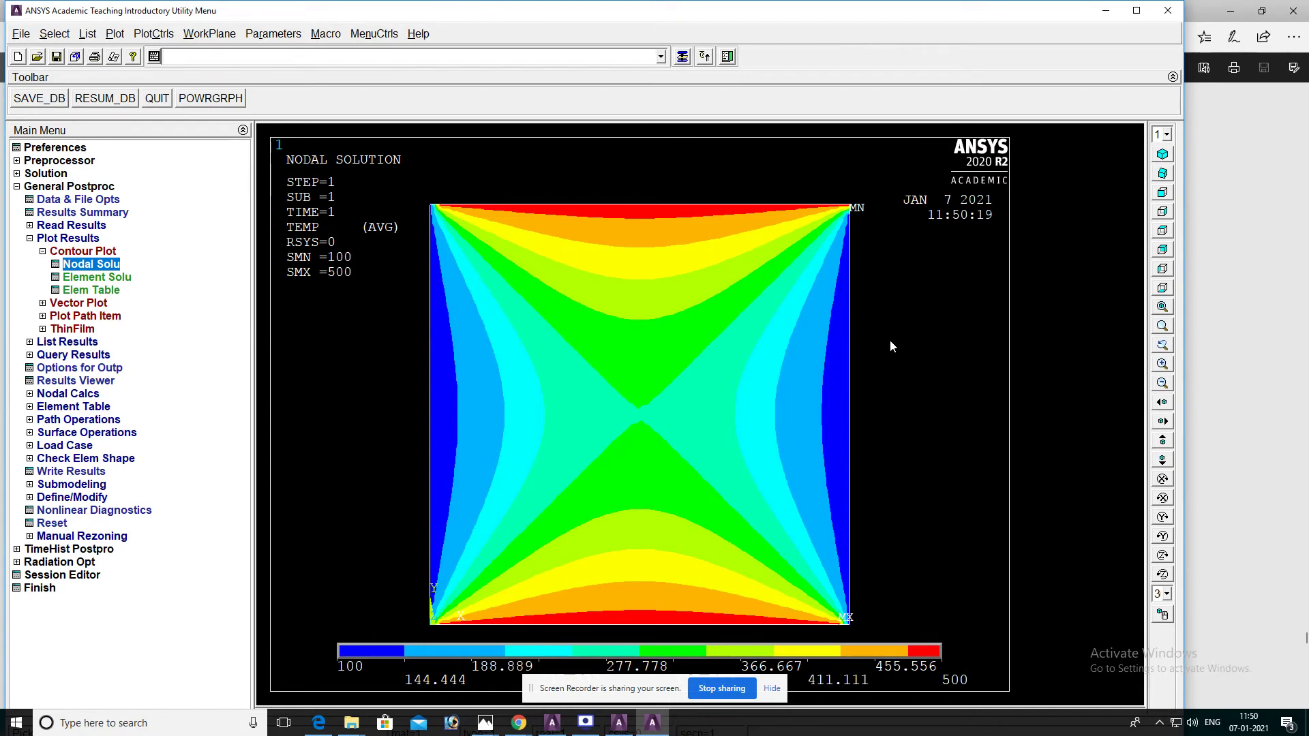
left_click(20, 35)
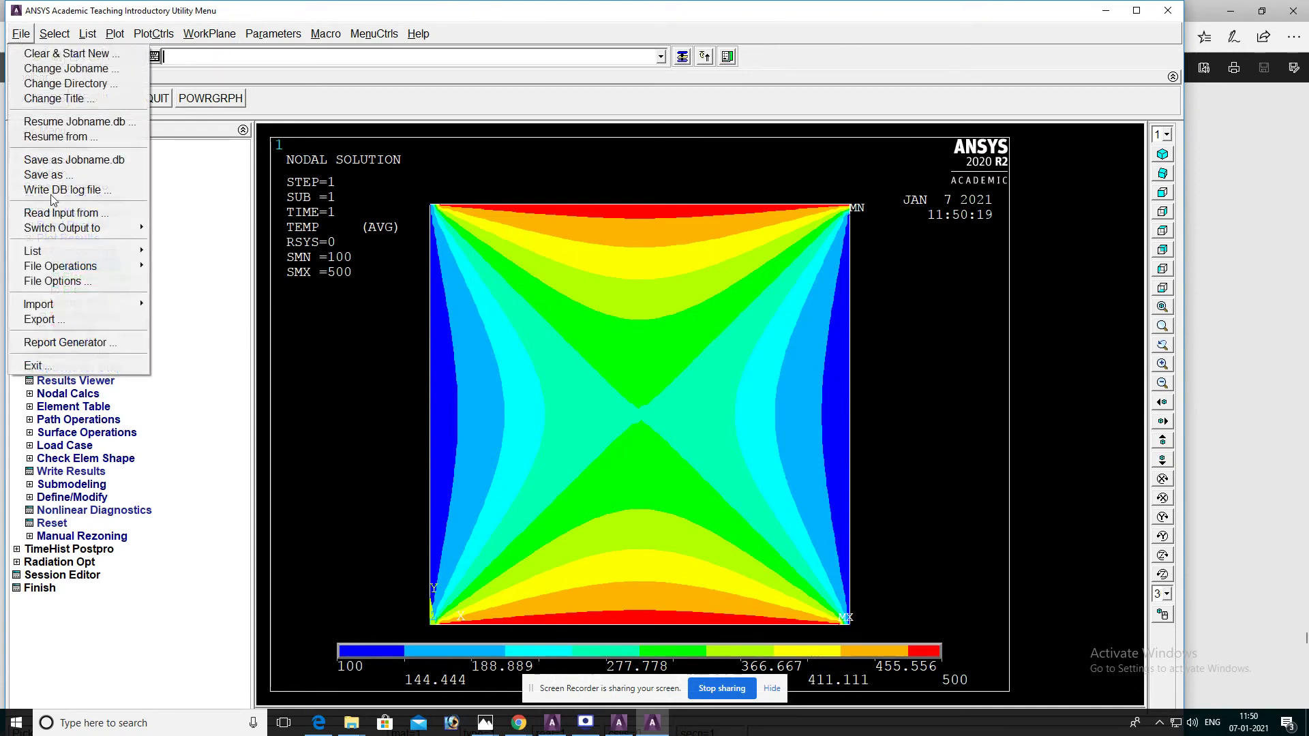
- Start the Report Generator at its default location and capture the current temperature contour image
left_click(67, 343)
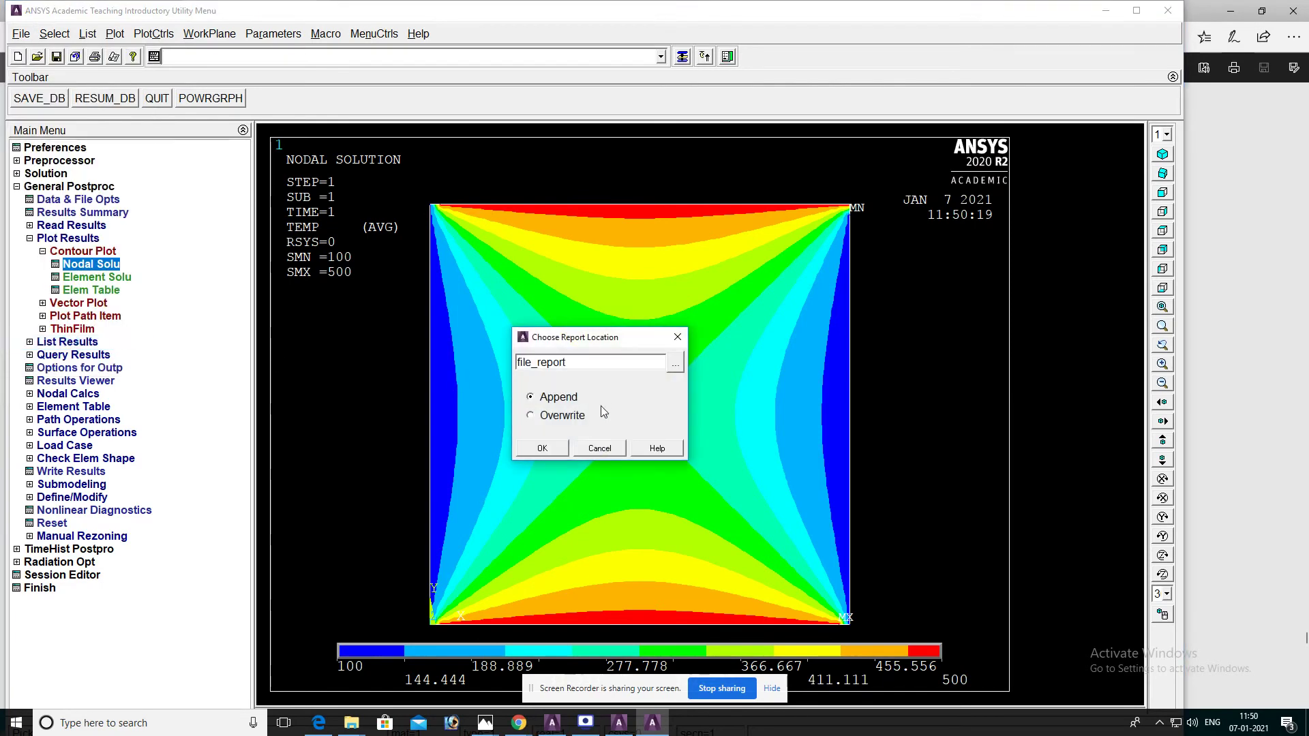
left_click(540, 448)
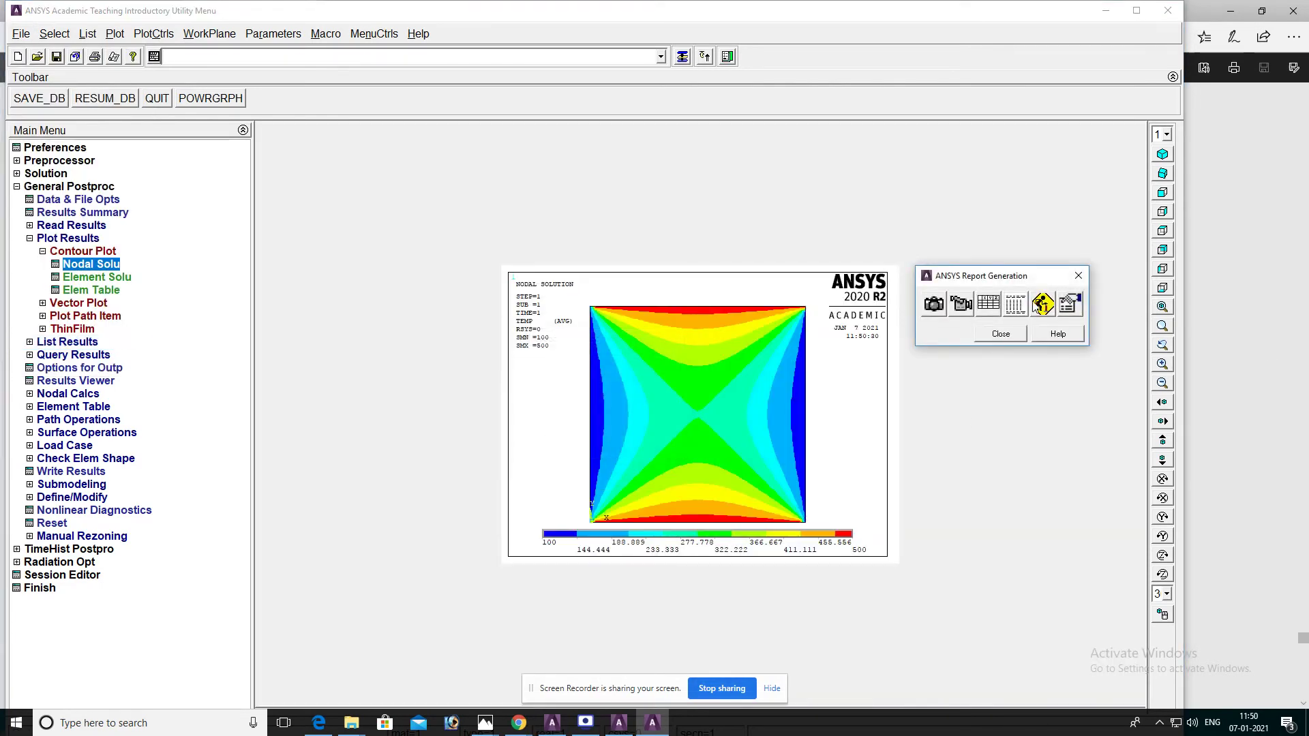
left_click(940, 309)
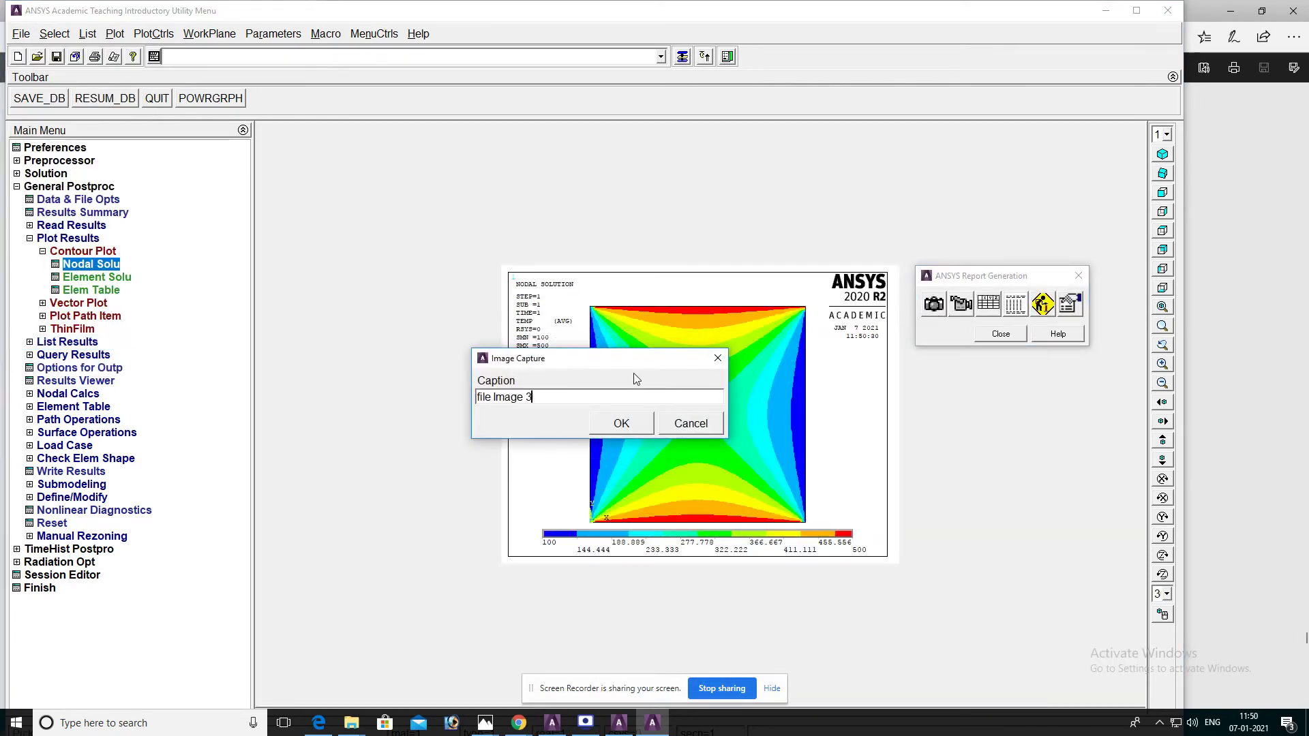
- Caption the captured image 12.1, save it, and close the Report Generation toolbar
key("BackSpace")
key("BackSpace")
key("BackSpace")
key("BackSpace")
key("BackSpace")
key("BackSpace")
key("BackSpace")
key("BackSpace")
key("BackSpace")
key("BackSpace")
key("BackSpace")
type("12.1")
left_click(617, 423)
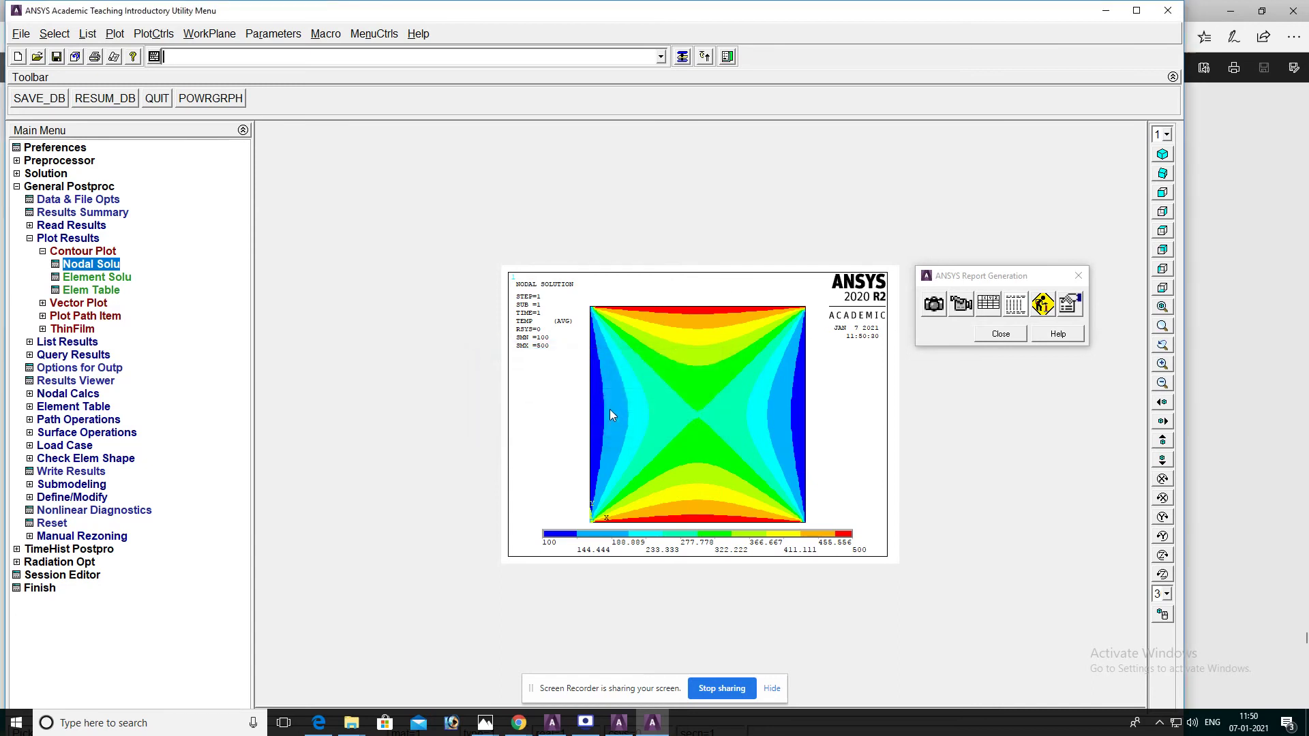
left_click(1000, 335)
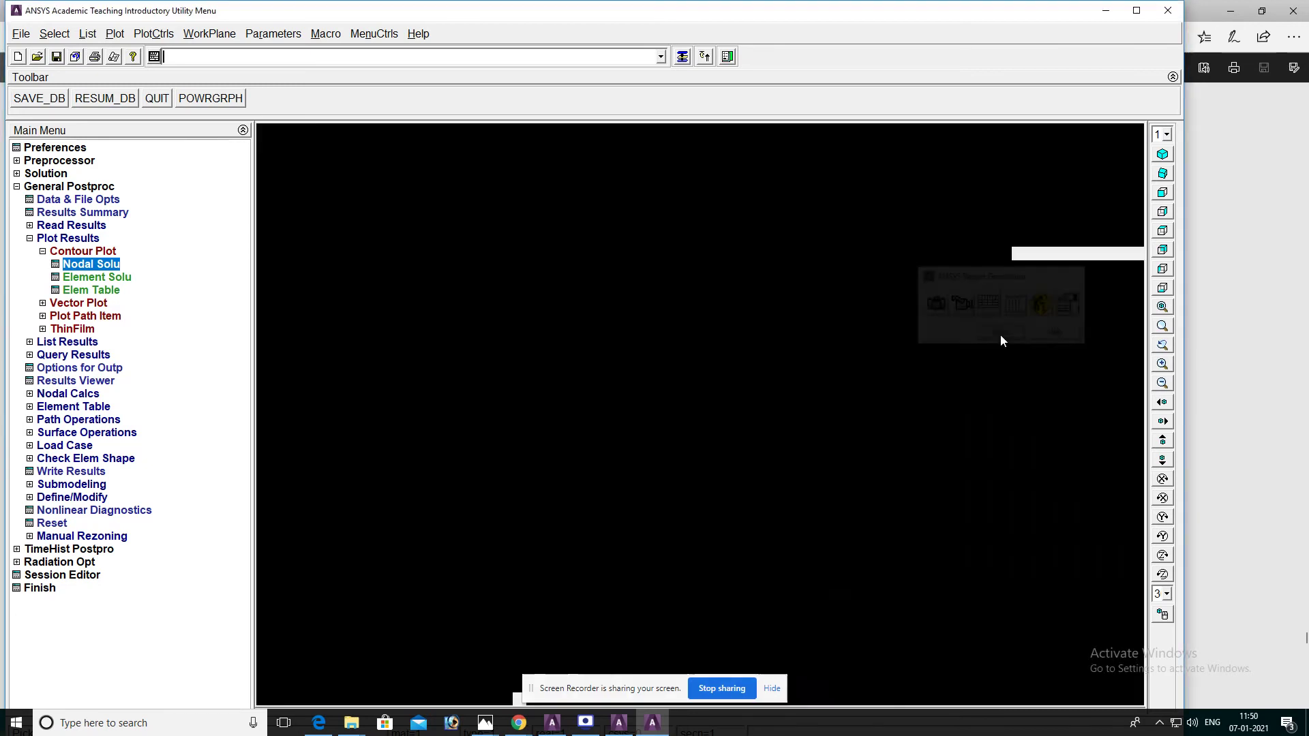